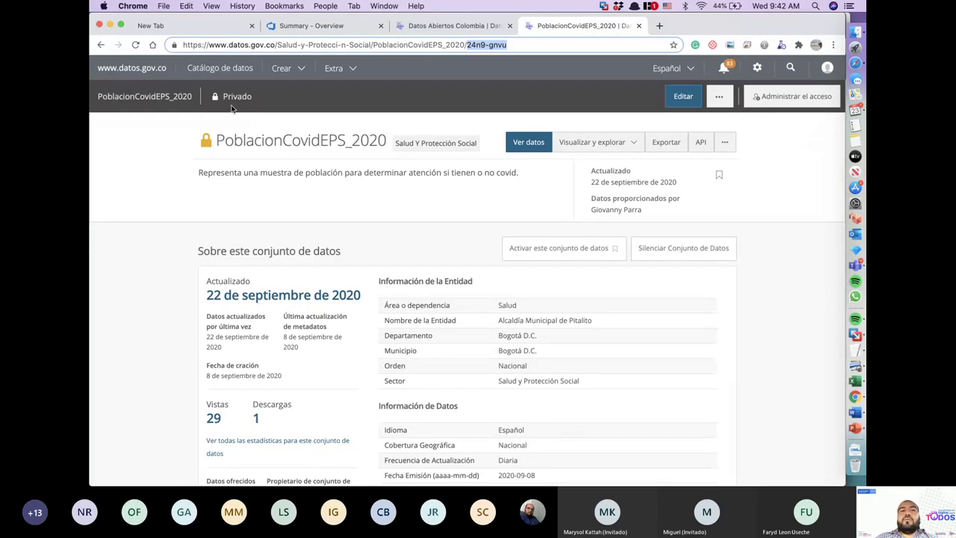
Step: Switch to the Microsoft Teams meeting and expand the truncated chat message to read it in full
{"action": "scroll", "coordinate": [282, 296], "scroll_direction": "down", "scroll_amount": 2}
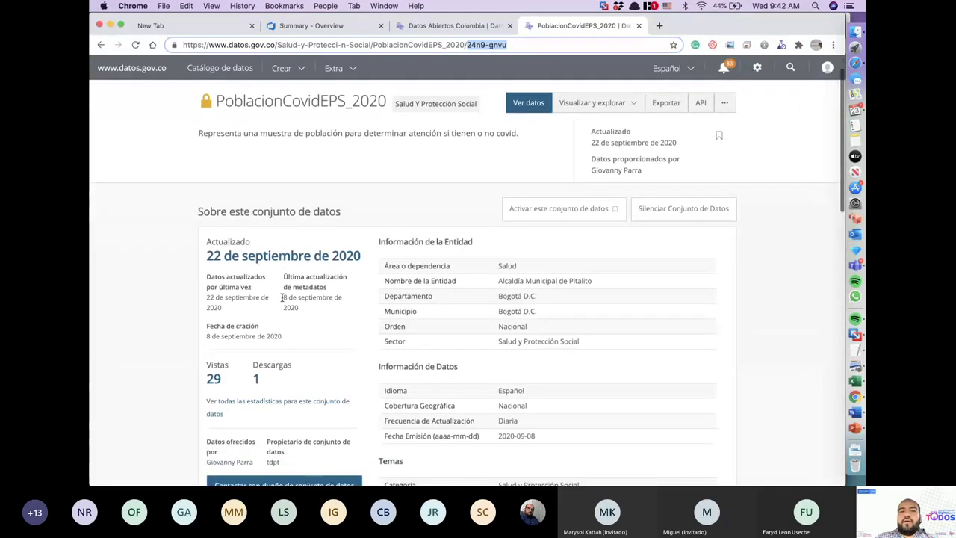
{"action": "key", "text": "ctrl+Right"}
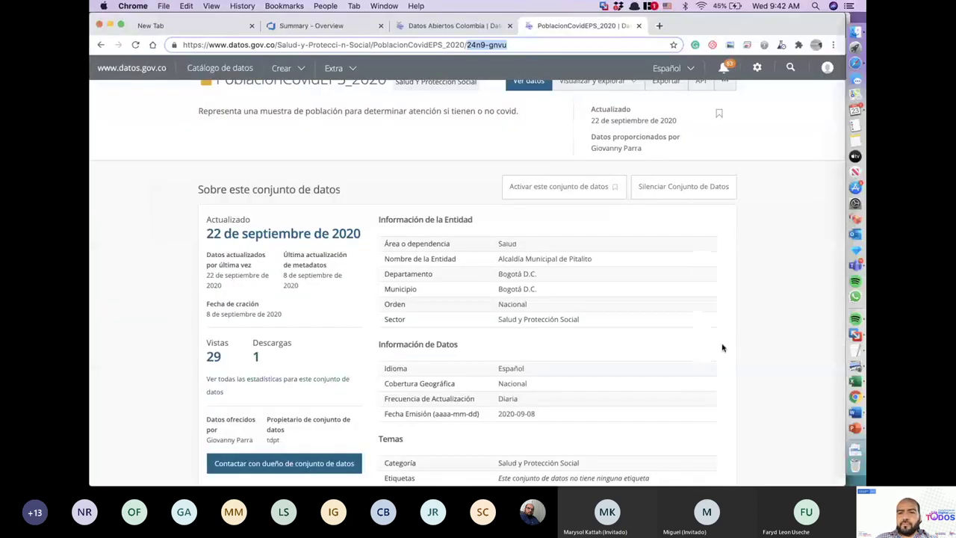
{"action": "left_click", "coordinate": [855, 266]}
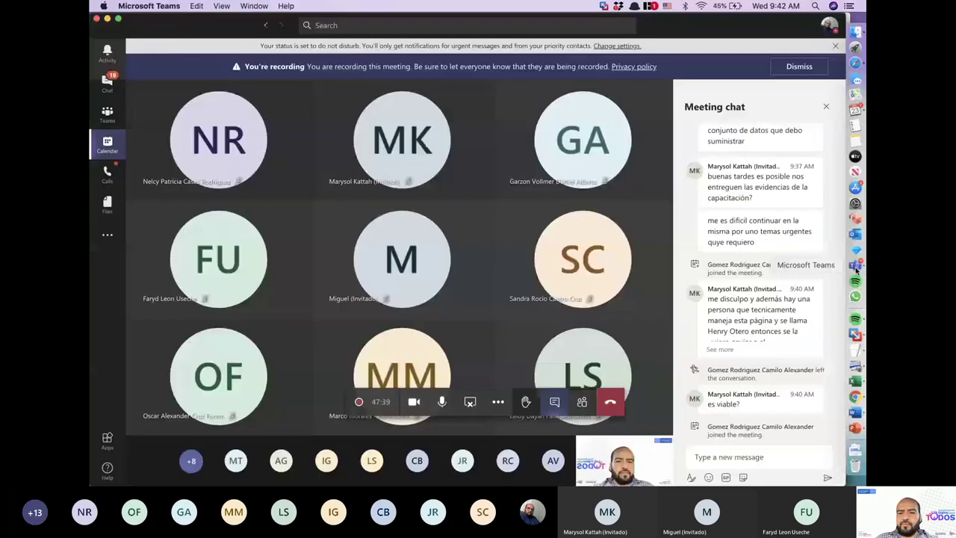
{"action": "key", "text": "super+Tab"}
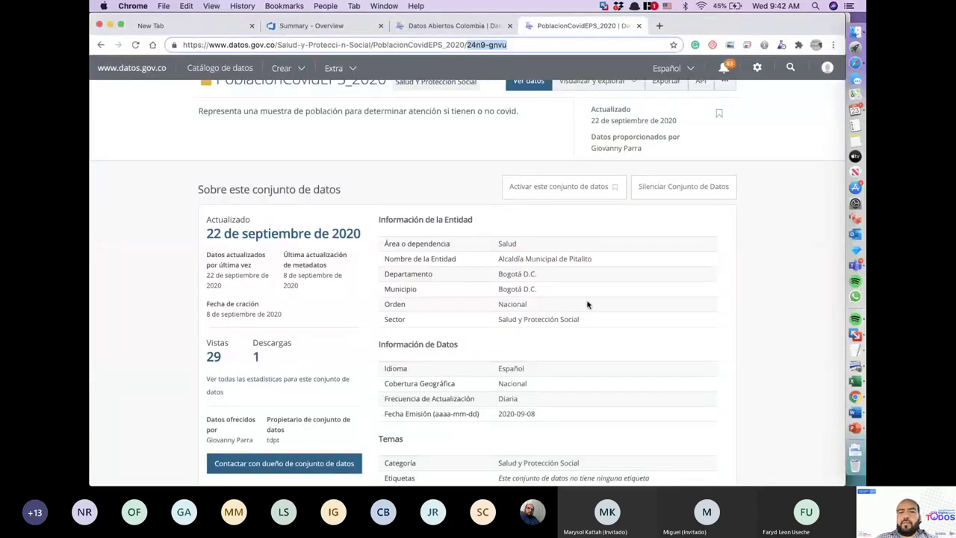
{"action": "key", "text": "super+Tab"}
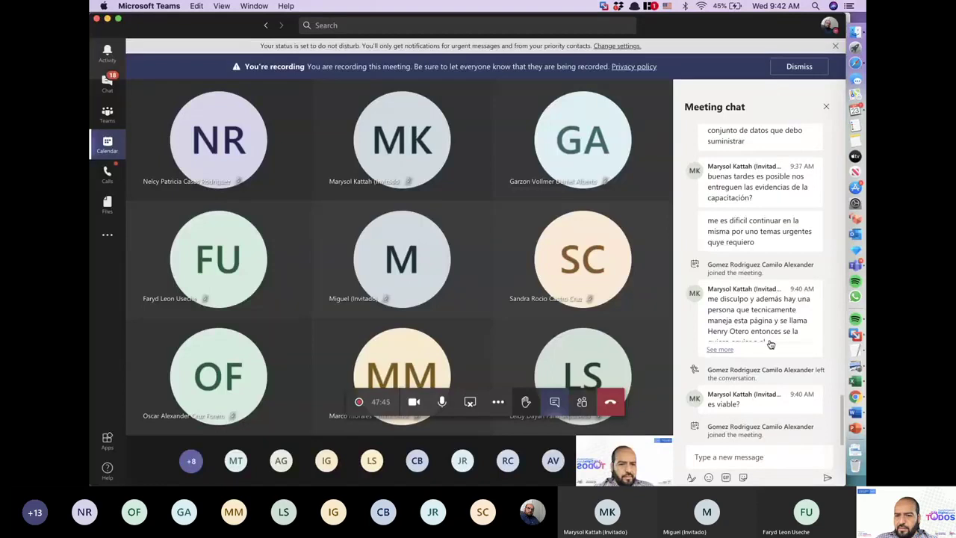
{"action": "mouse_move", "coordinate": [772, 341]}
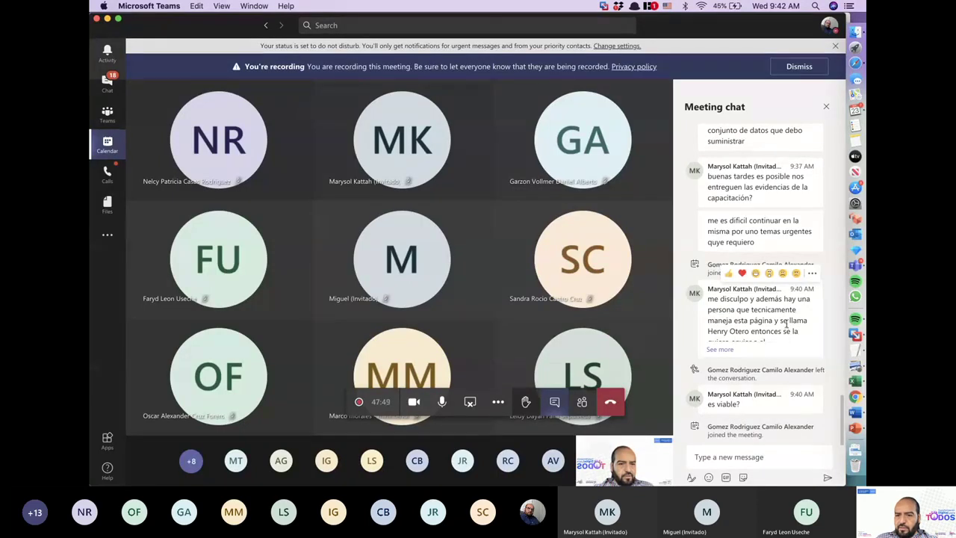
{"action": "left_click", "coordinate": [720, 349]}
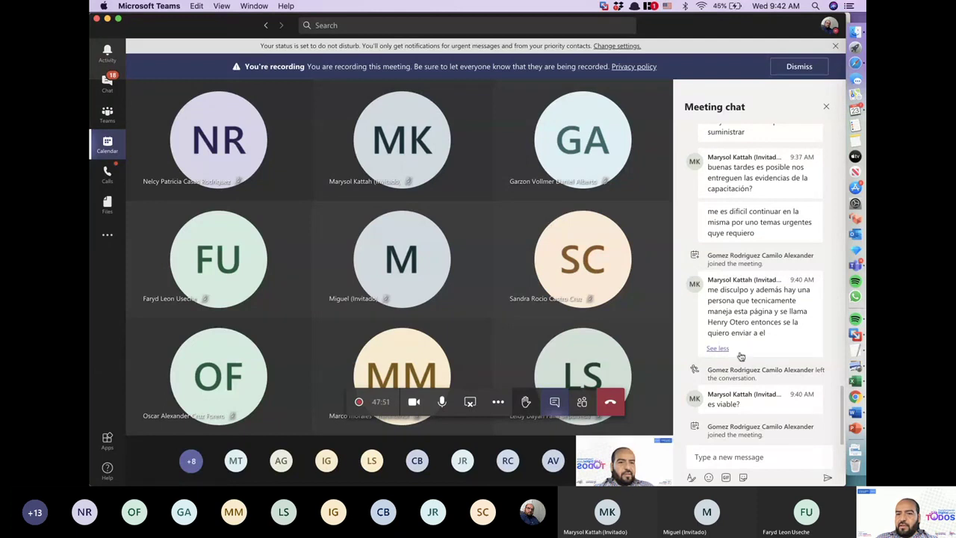
{"action": "mouse_move", "coordinate": [745, 412]}
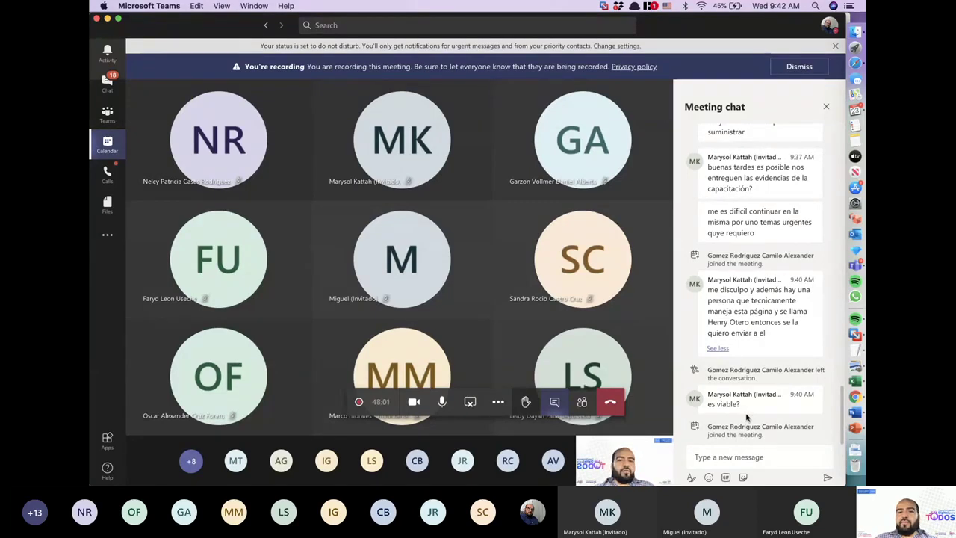
Step: Switch to the Socrata DataSync job by way of the dataset page and review its Domain and Username entries
{"action": "key", "text": "super+Tab"}
{"action": "scroll", "coordinate": [662, 387], "scroll_direction": "down", "scroll_amount": 3}
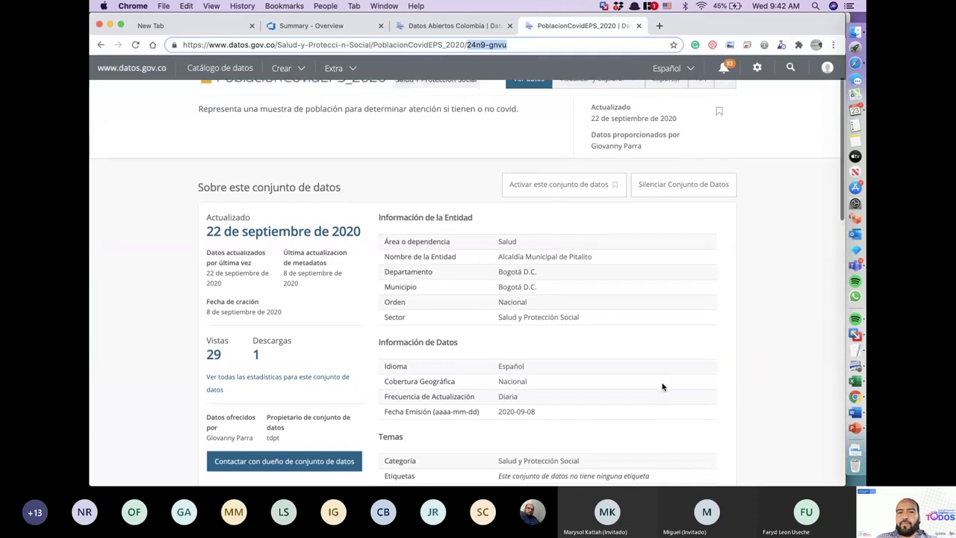
{"action": "scroll", "coordinate": [662, 387], "scroll_direction": "down", "scroll_amount": 2}
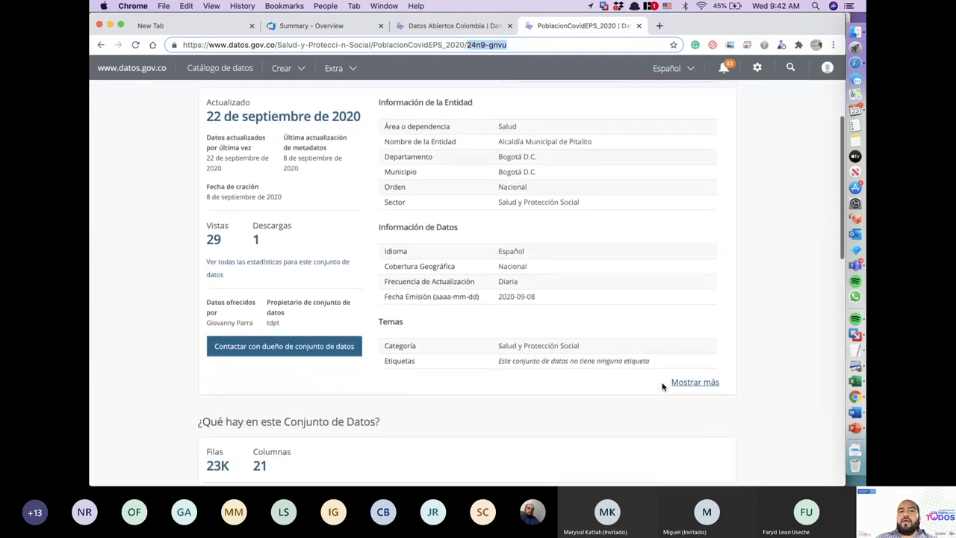
{"action": "key", "text": "super+Tab"}
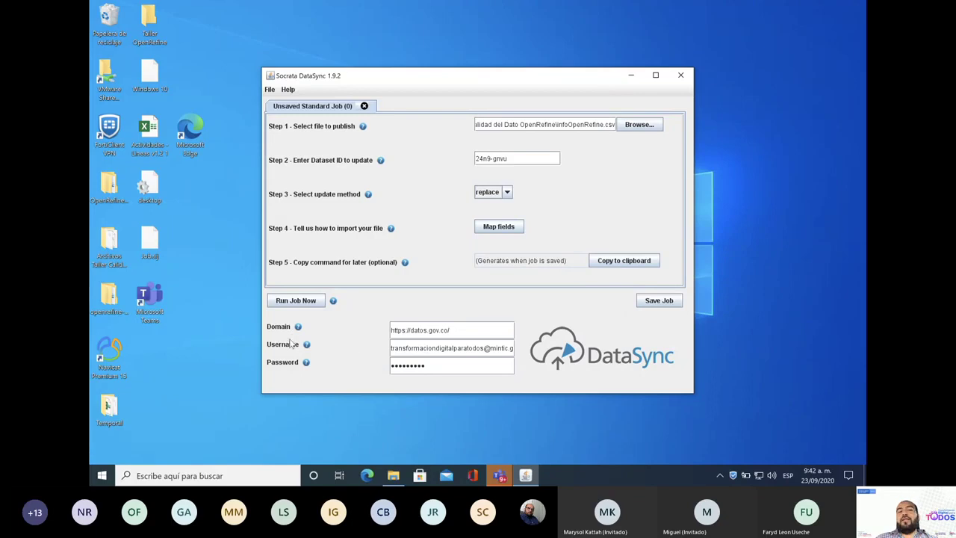
{"action": "left_click_drag", "start_coordinate": [451, 329], "coordinate": [387, 328]}
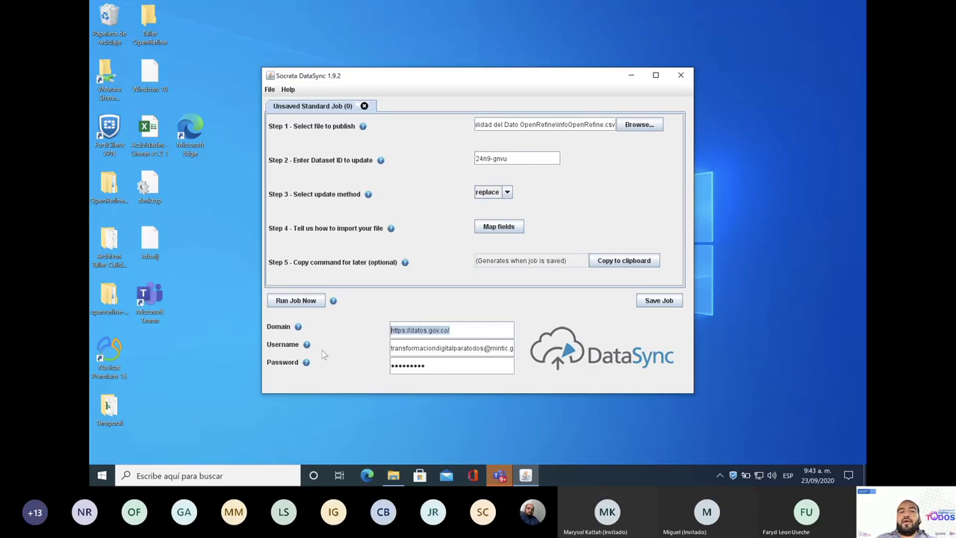
{"action": "triple_click", "coordinate": [405, 349]}
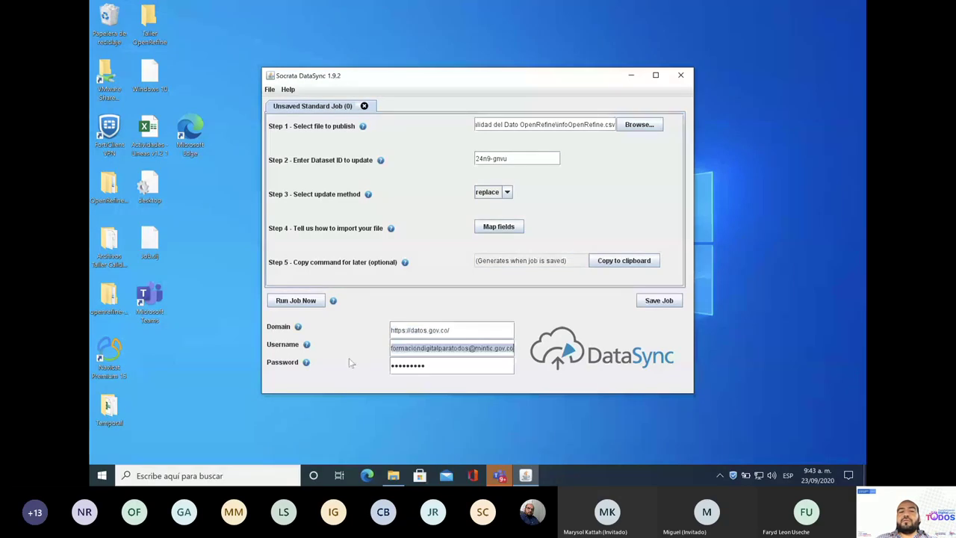
{"action": "left_click", "coordinate": [409, 345]}
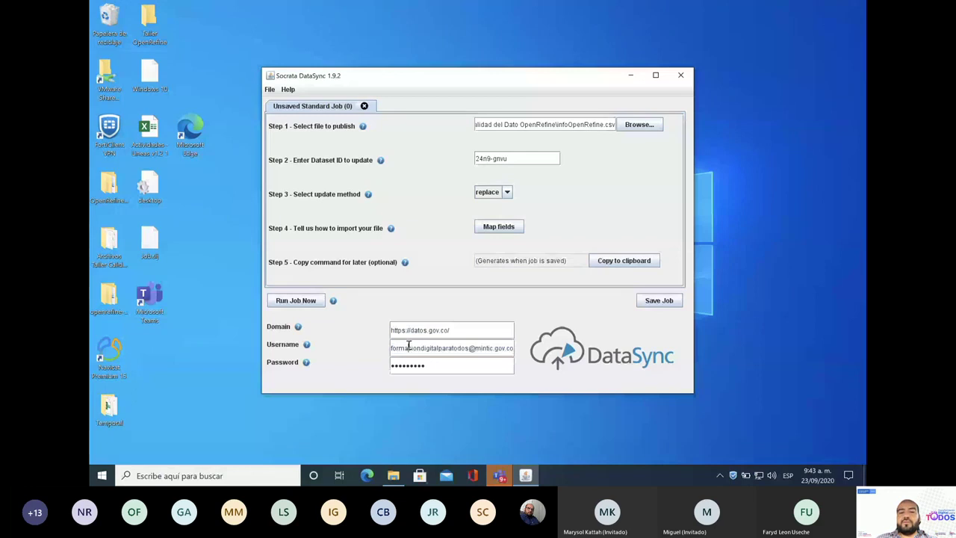
{"action": "key", "text": "Home"}
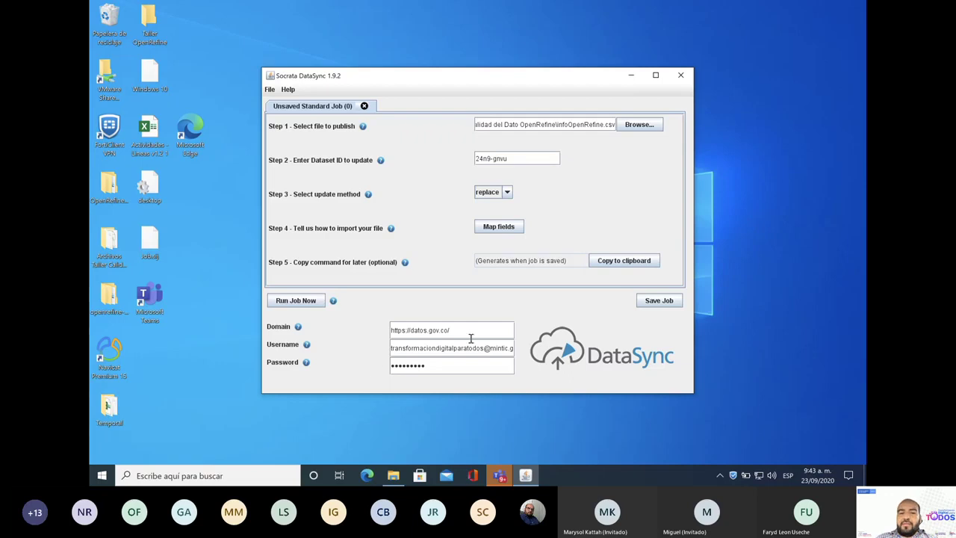
{"action": "left_click_drag", "start_coordinate": [445, 330], "coordinate": [389, 330]}
{"action": "key", "text": "super+c"}
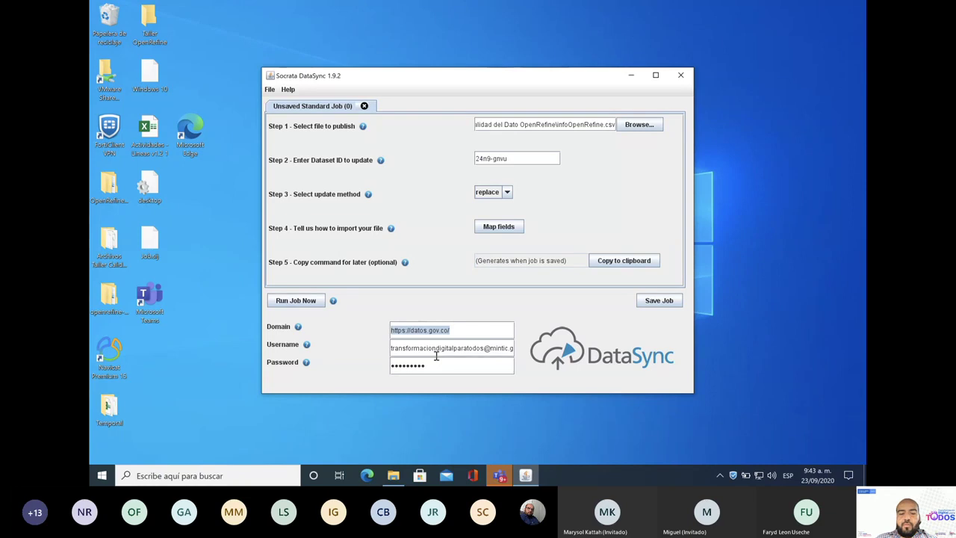
{"action": "key", "text": "super+Tab"}
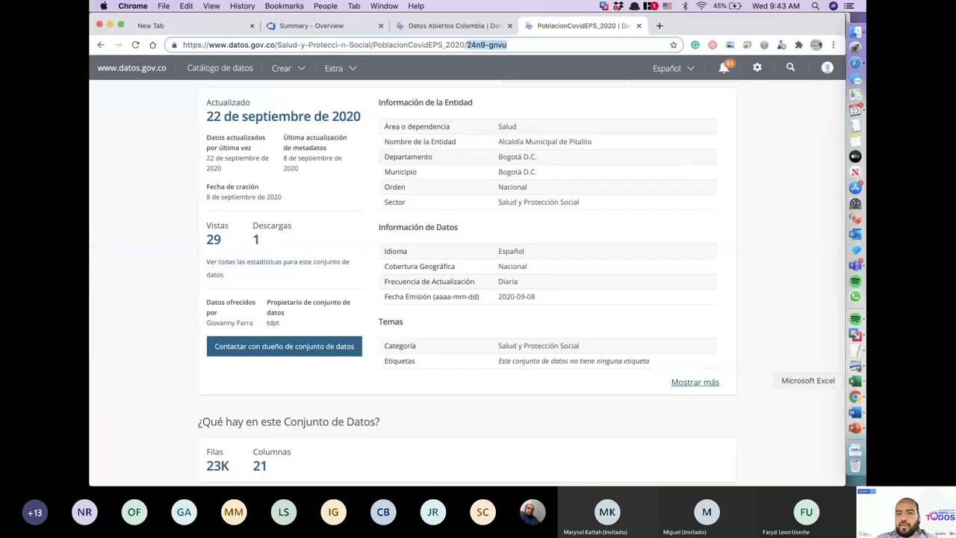
{"action": "left_click", "coordinate": [856, 265]}
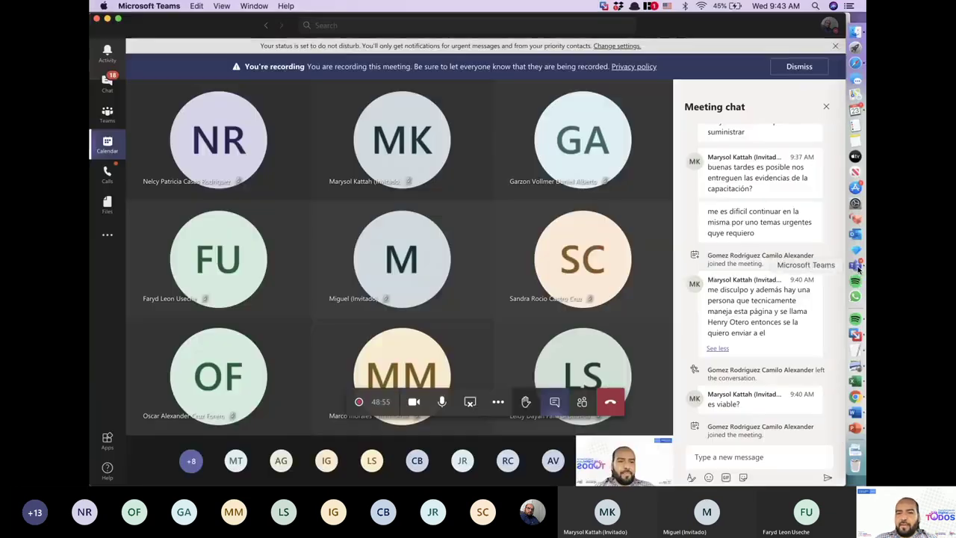
{"action": "left_click", "coordinate": [764, 456]}
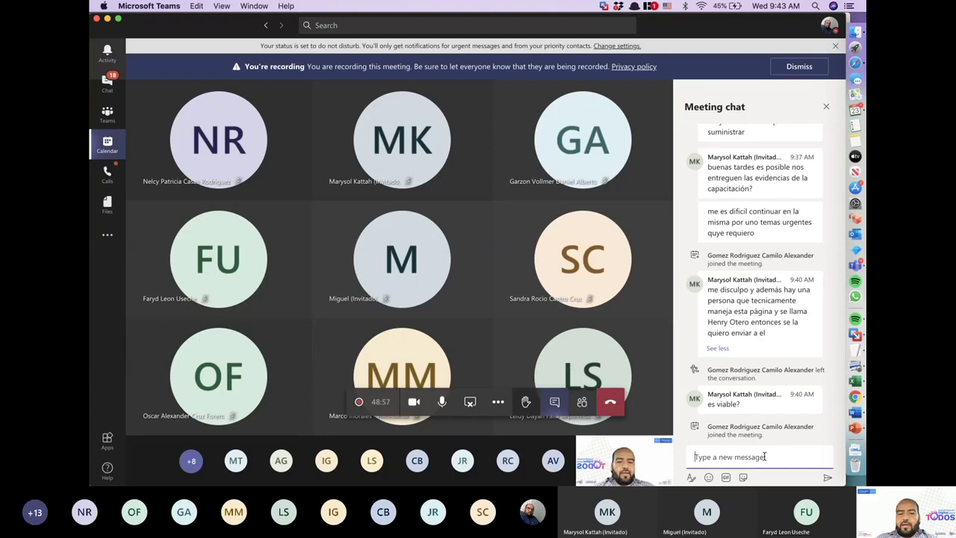
{"action": "type", "text": "Domio"}
{"action": "key", "text": "BackSpace"}
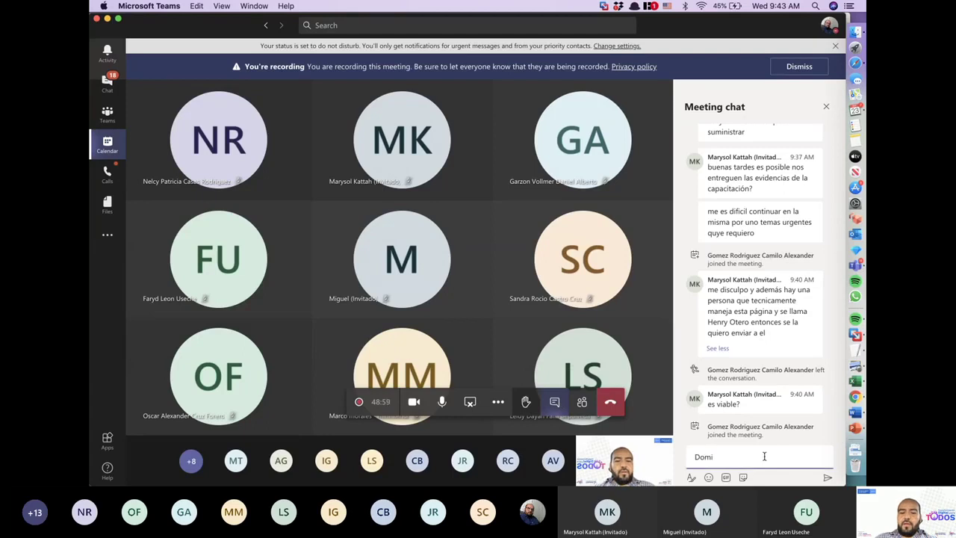
{"action": "type", "text": "nio:"}
{"action": "key", "text": "super+v"}
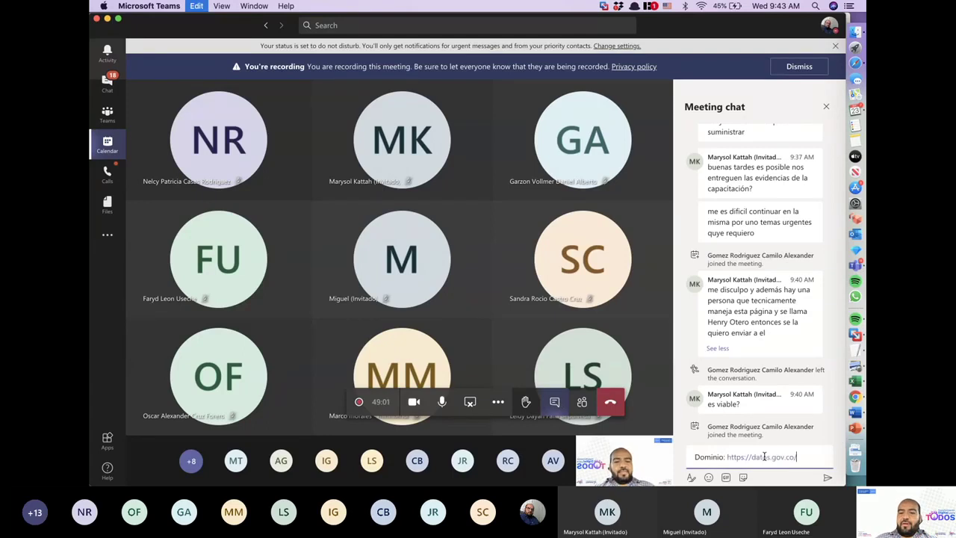
{"action": "key", "text": "Return"}
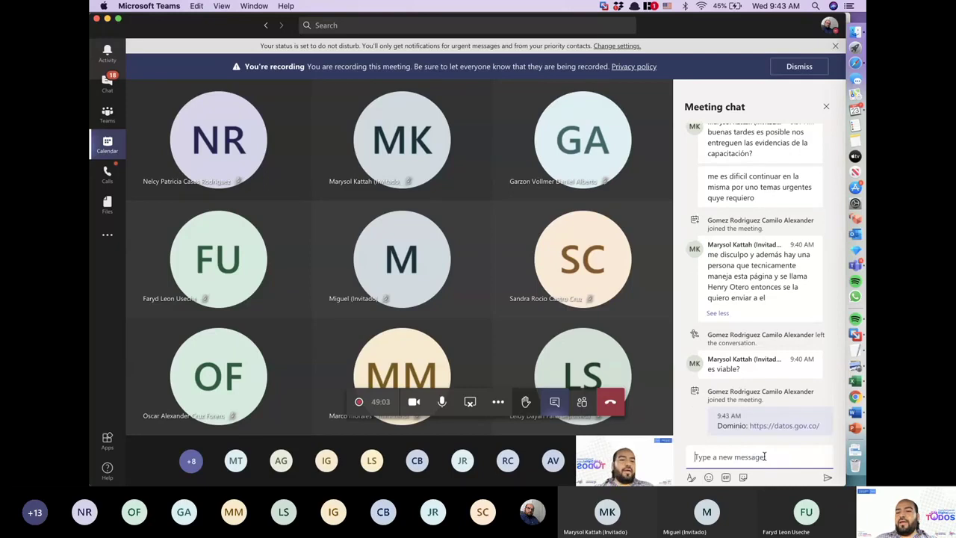
Step: Return to DataSync and map the CSV field ID to the dataset field ID (id), keeping the header row option enabled
{"action": "key", "text": "super+Tab"}
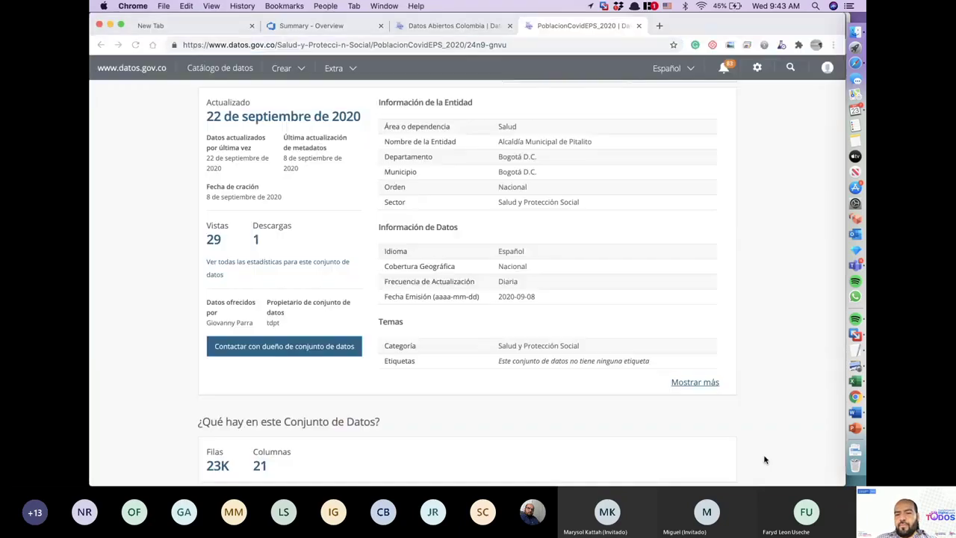
{"action": "key", "text": "super+Tab"}
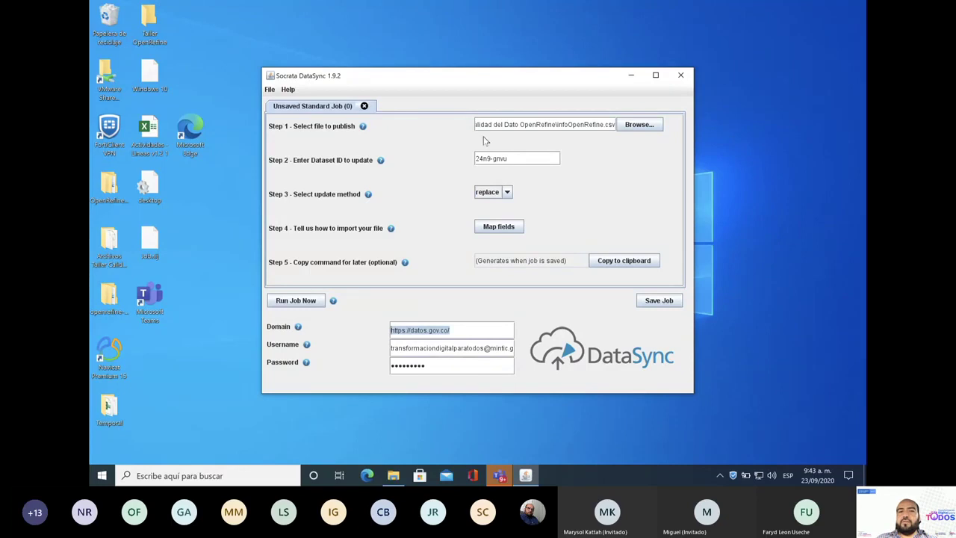
{"action": "left_click", "coordinate": [500, 231]}
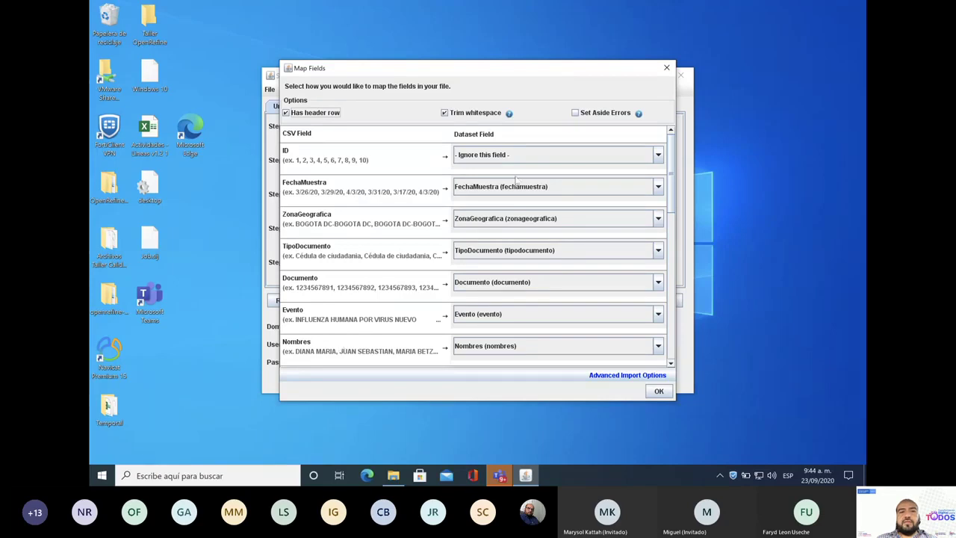
{"action": "left_click", "coordinate": [286, 113]}
{"action": "left_click", "coordinate": [286, 113]}
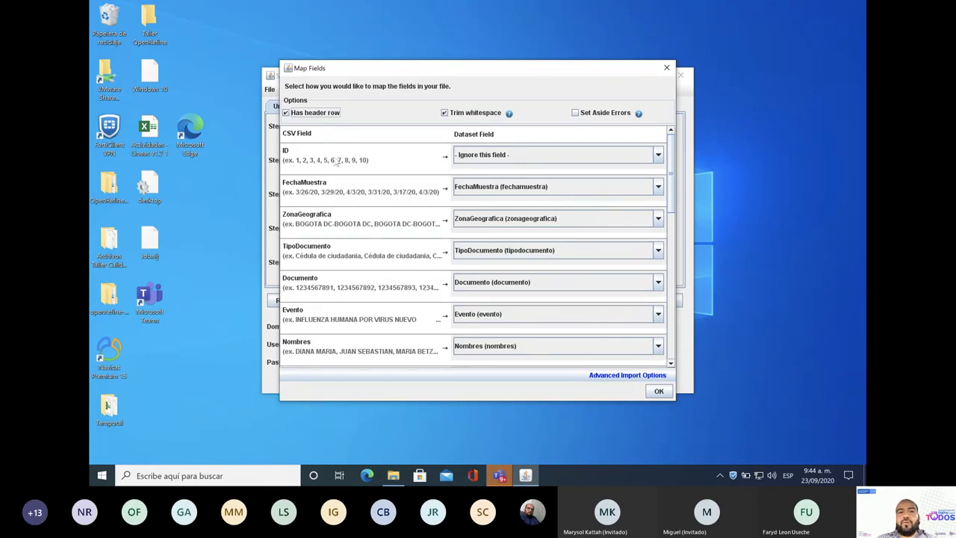
{"action": "left_click", "coordinate": [658, 156]}
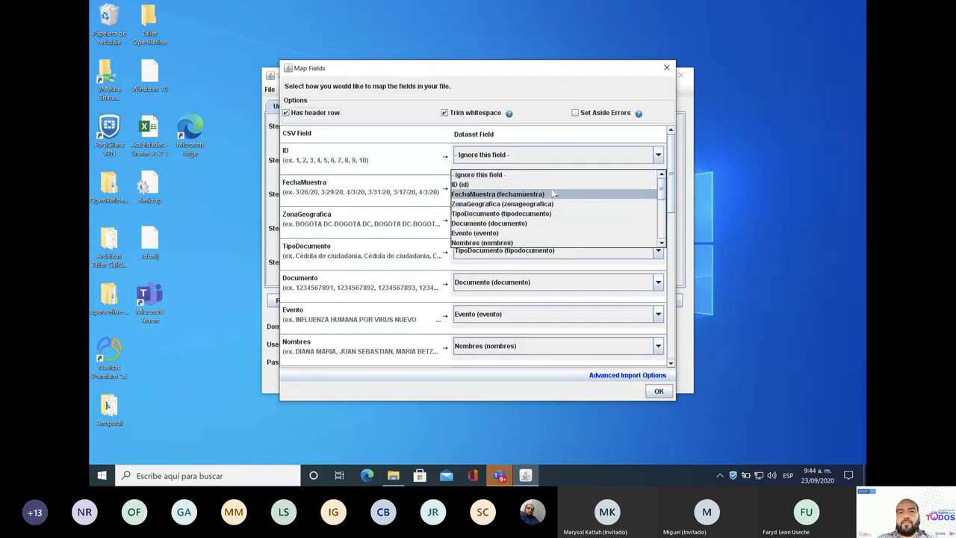
{"action": "left_click", "coordinate": [462, 185]}
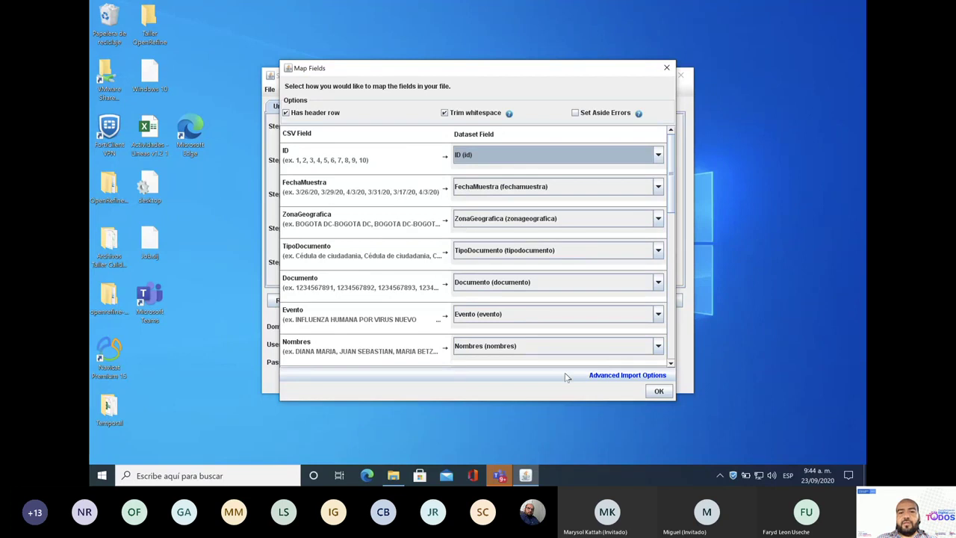
{"action": "left_click", "coordinate": [658, 391]}
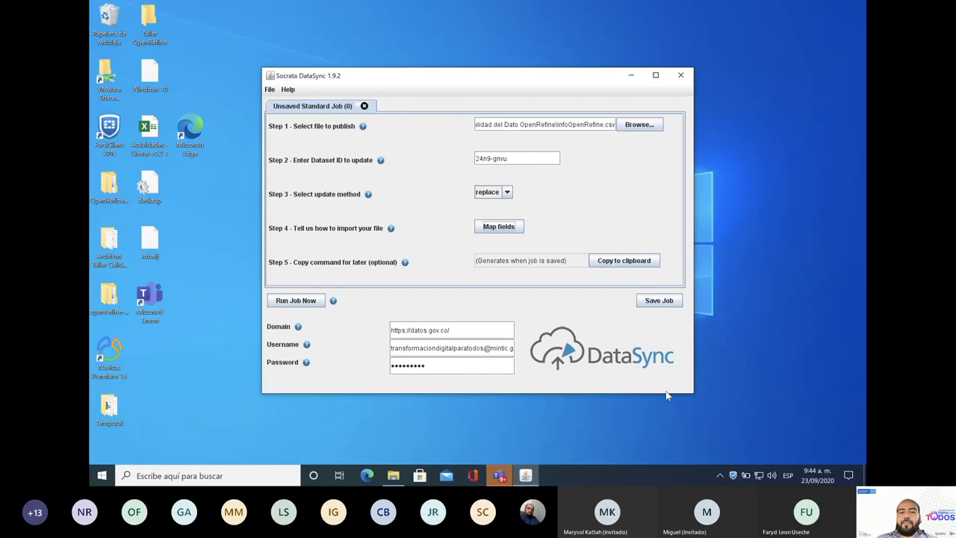
Step: Run the DataSync job that replaces dataset 24n9-gnvu with infoOpenRefine.csv and dismiss the message
{"action": "left_click", "coordinate": [298, 303]}
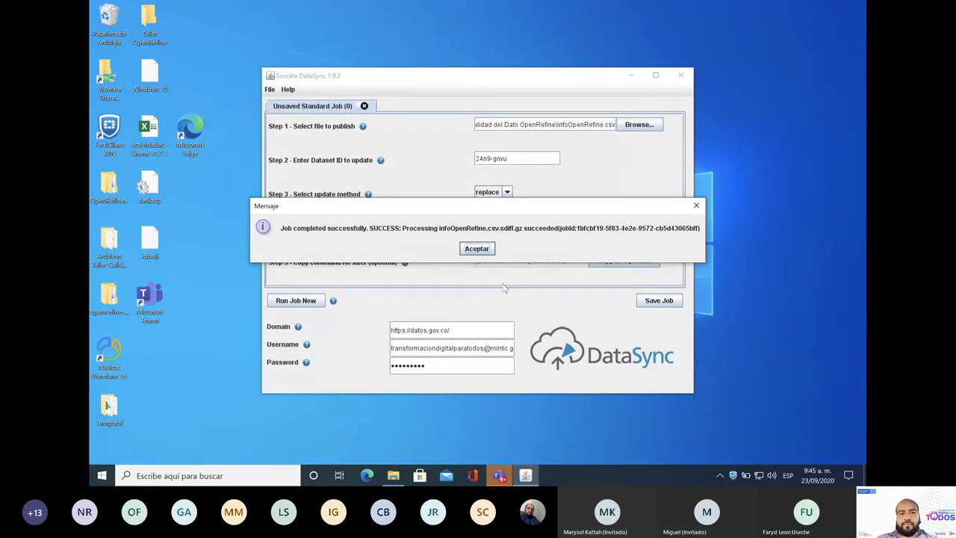
{"action": "left_click", "coordinate": [477, 248]}
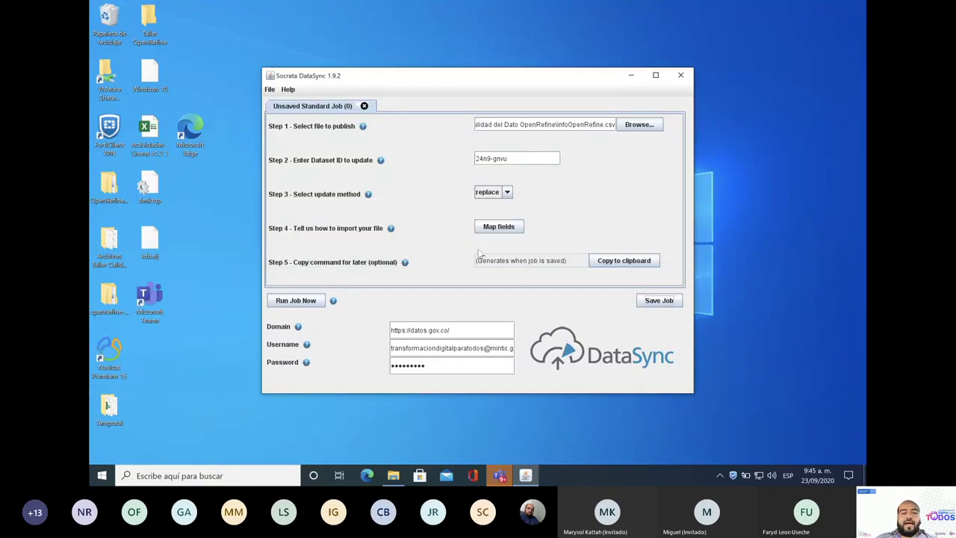
Step: Switch to Chrome, reload the PoblacionCovidEPS_2020 page, and examine its update date and table preview
{"action": "key", "text": "ctrl+Left"}
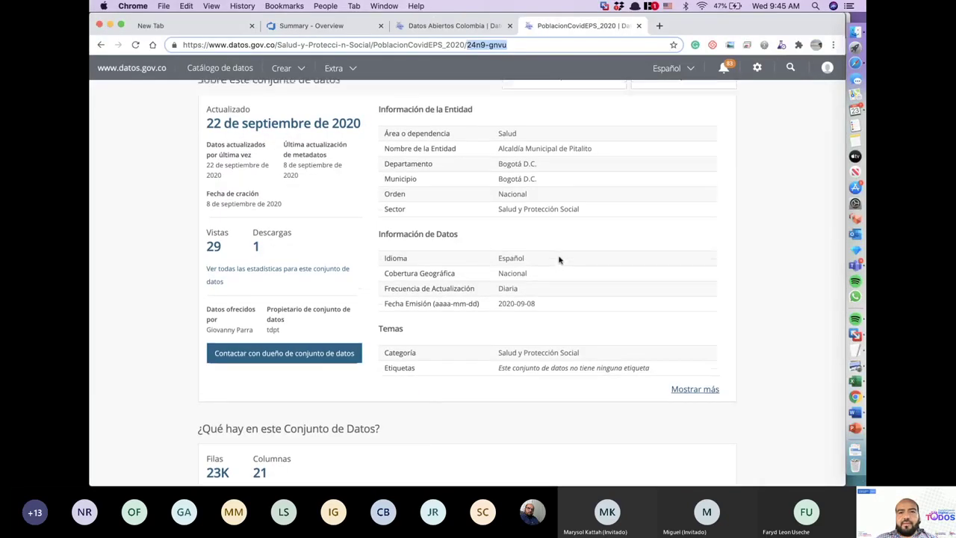
{"action": "scroll", "coordinate": [559, 259], "scroll_direction": "up", "scroll_amount": 5}
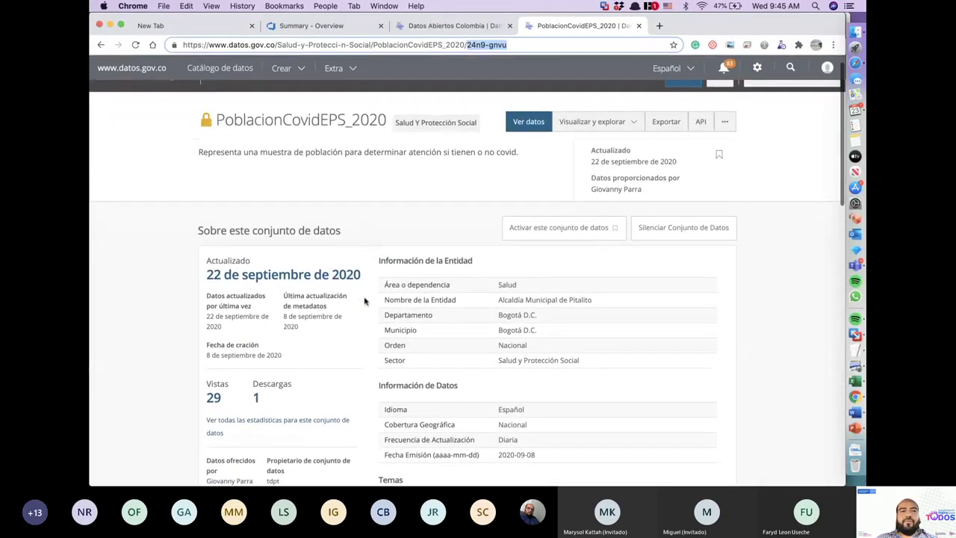
{"action": "left_click", "coordinate": [135, 44]}
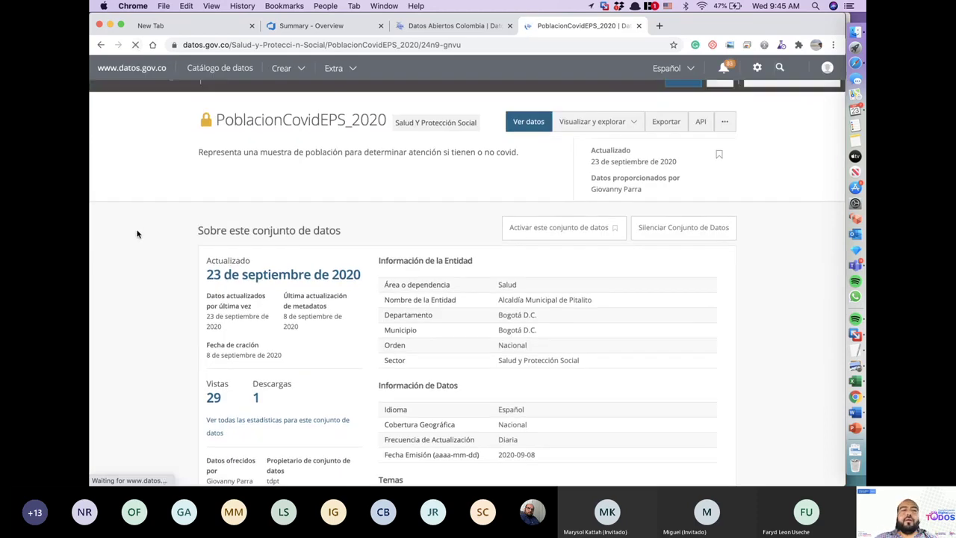
{"action": "scroll", "coordinate": [187, 336], "scroll_direction": "down", "scroll_amount": 10}
{"action": "scroll", "coordinate": [187, 340], "scroll_direction": "down", "scroll_amount": 10}
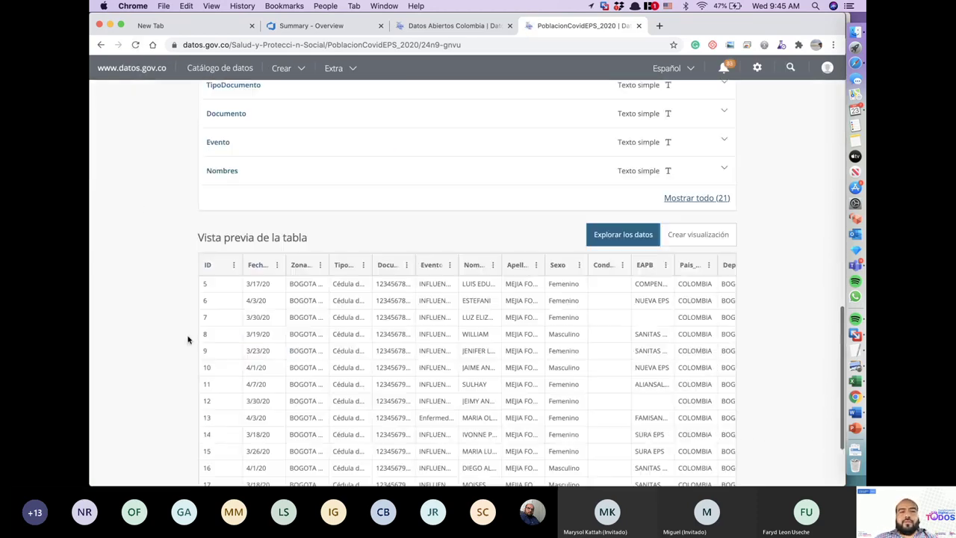
Step: Delete all update notifications on the datos.gov.co account and close the notifications list
{"action": "scroll", "coordinate": [188, 339], "scroll_direction": "up", "scroll_amount": 20}
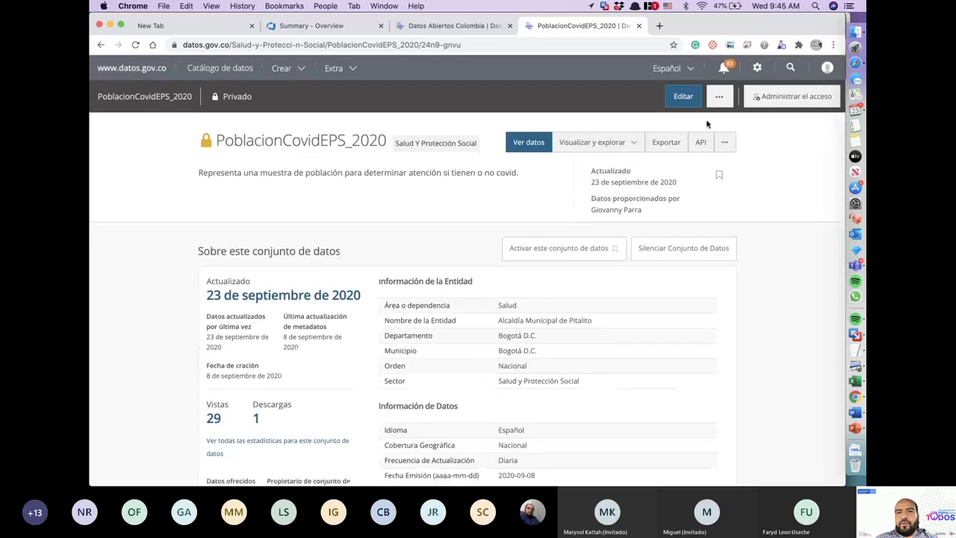
{"action": "left_click", "coordinate": [725, 68]}
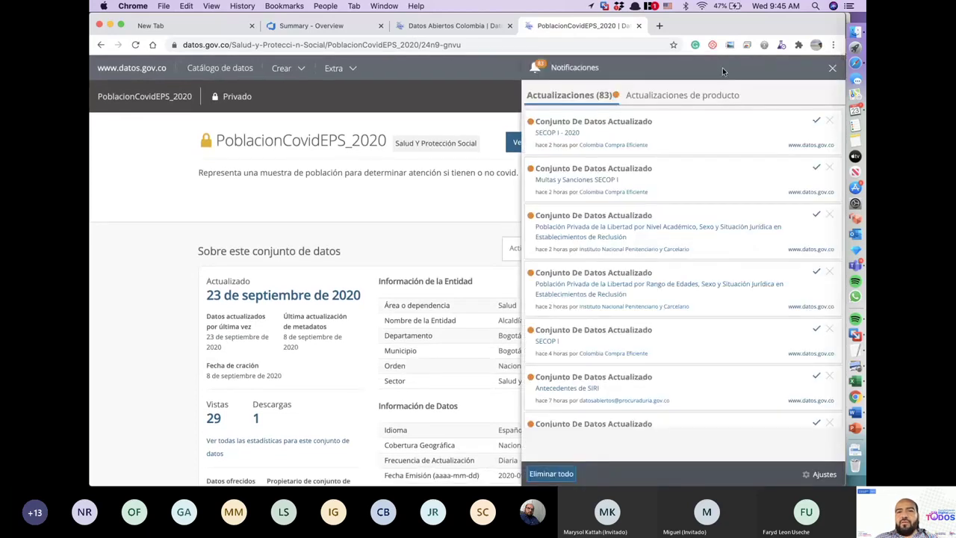
{"action": "left_click", "coordinate": [551, 475]}
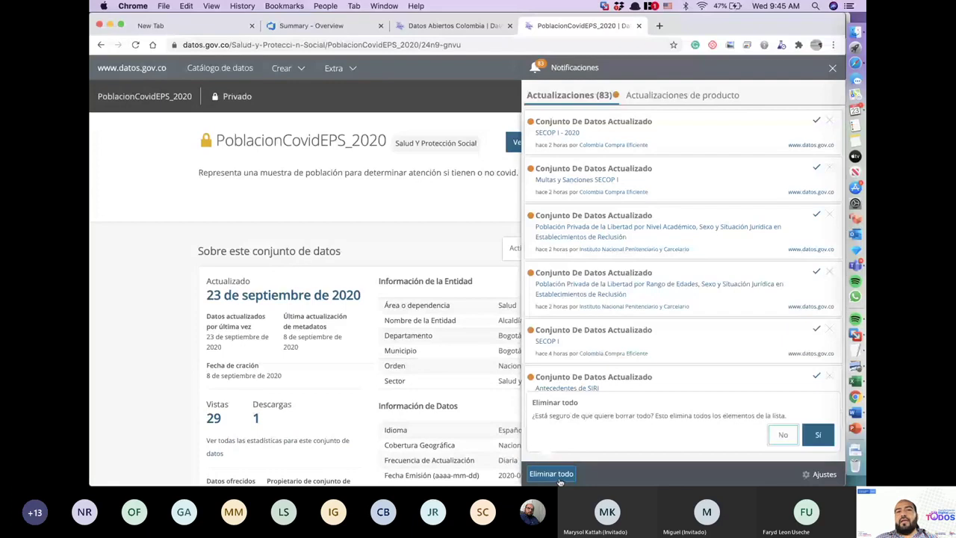
{"action": "left_click", "coordinate": [818, 434]}
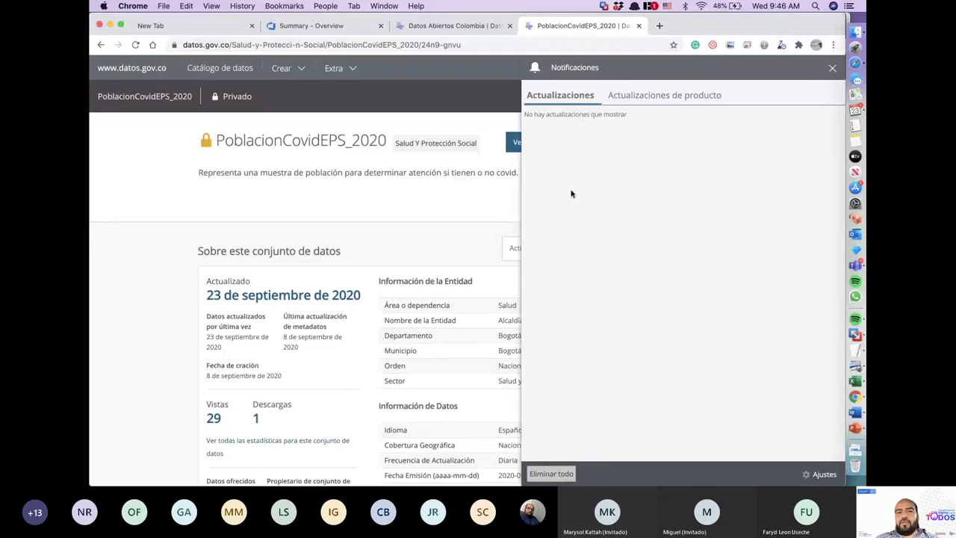
{"action": "left_click", "coordinate": [500, 194]}
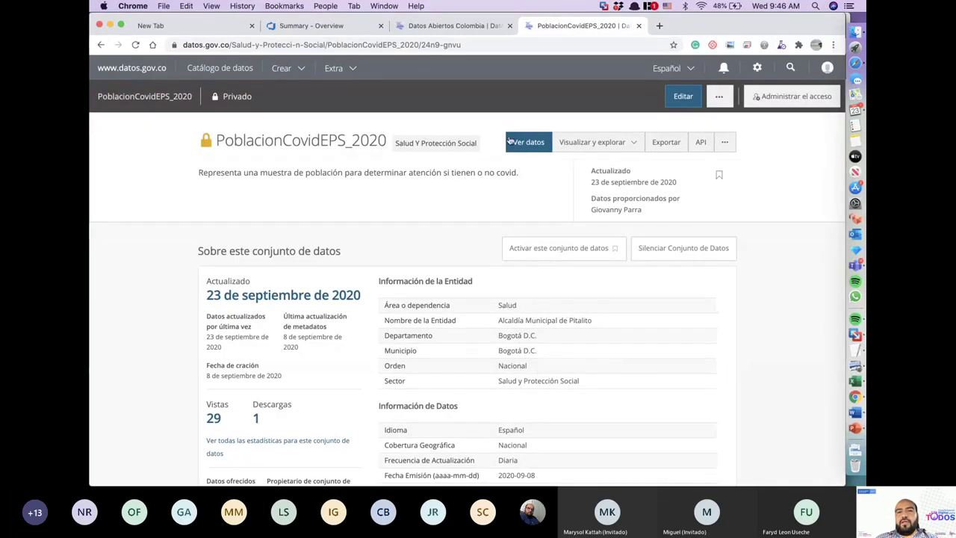
Step: Switch to the Windows desktop and open infoOpenRefine from the Archivos Taller Calidad del Dato OpenRefine folder for text editing
{"action": "key", "text": "super+Tab"}
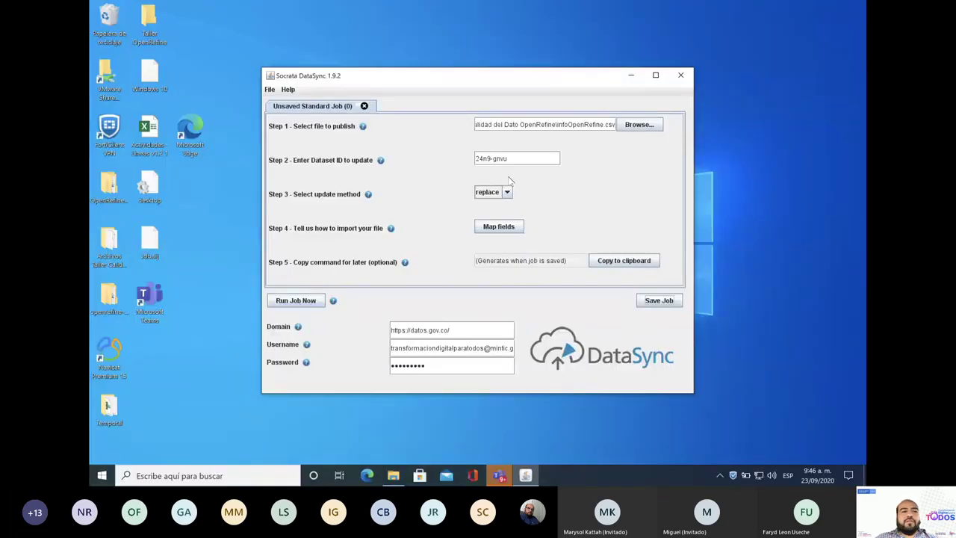
{"action": "left_click", "coordinate": [112, 249]}
{"action": "double_click", "coordinate": [112, 249]}
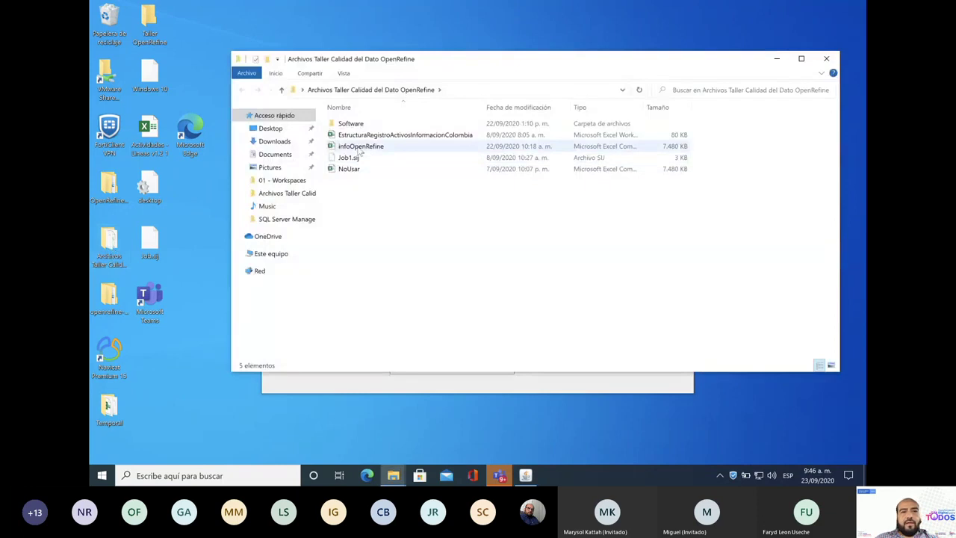
{"action": "left_click", "coordinate": [361, 148]}
{"action": "right_click", "coordinate": [359, 149]}
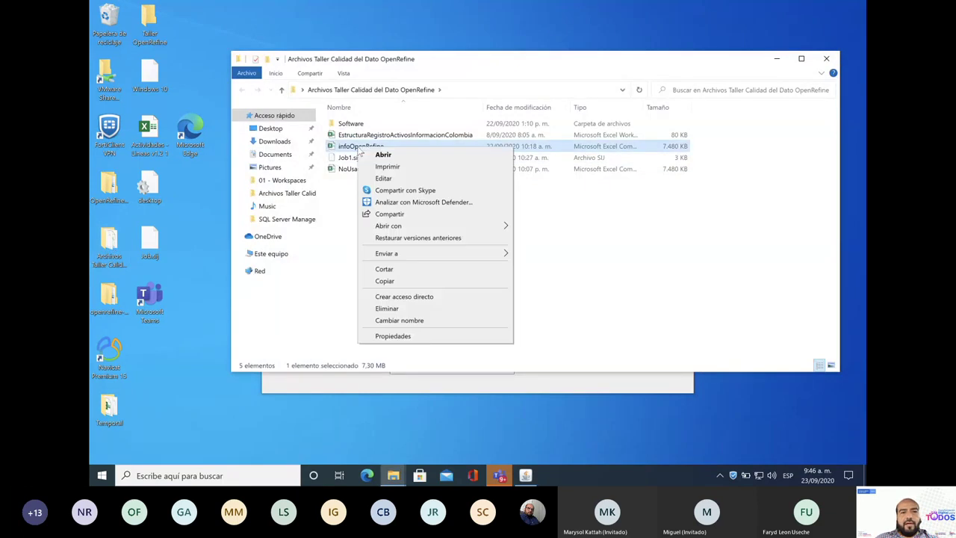
{"action": "left_click", "coordinate": [400, 177]}
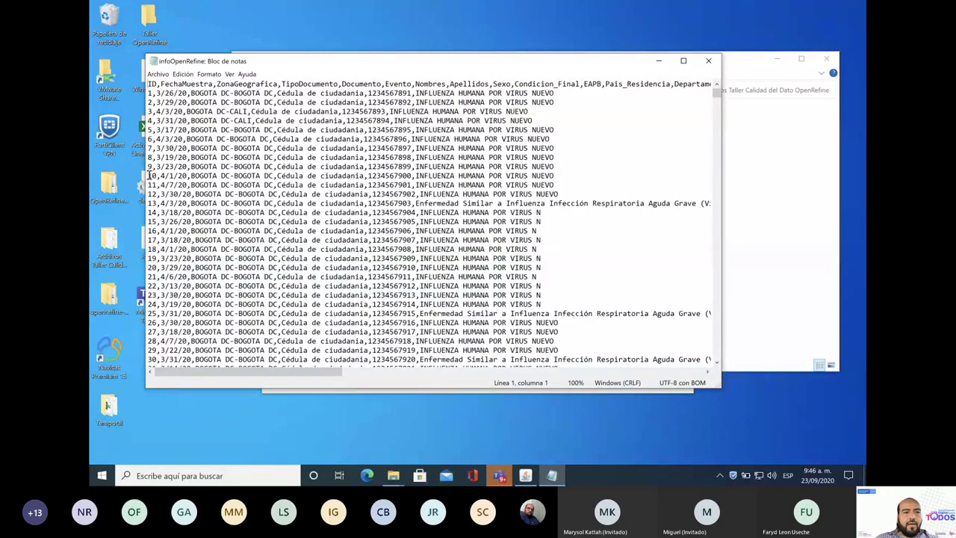
Step: Replace "BOGOTA DC-BOGOTA" with "ATLANTICO" in the ZonaGeografica value of record 8
{"action": "left_click", "coordinate": [260, 157]}
{"action": "left_click_drag", "start_coordinate": [261, 159], "coordinate": [190, 161]}
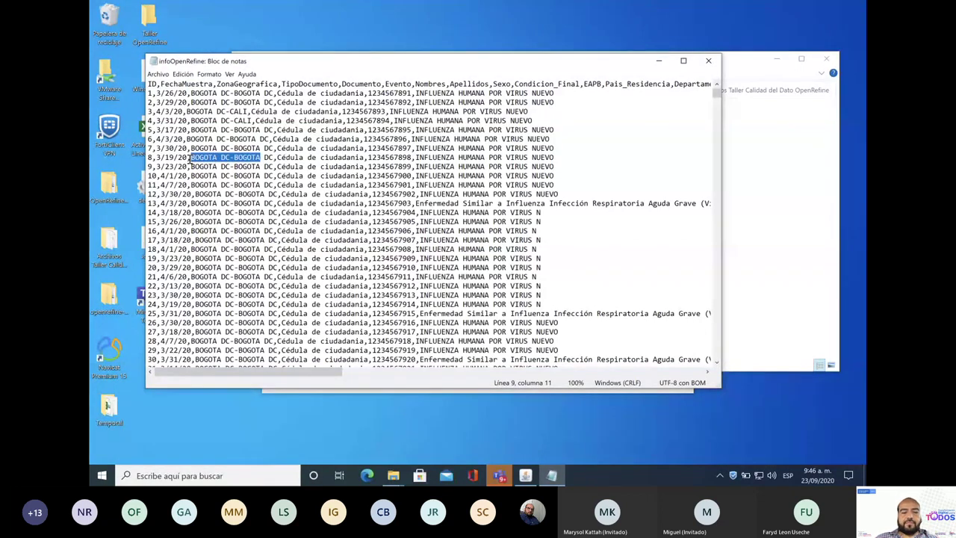
{"action": "type", "text": "ATLANT"}
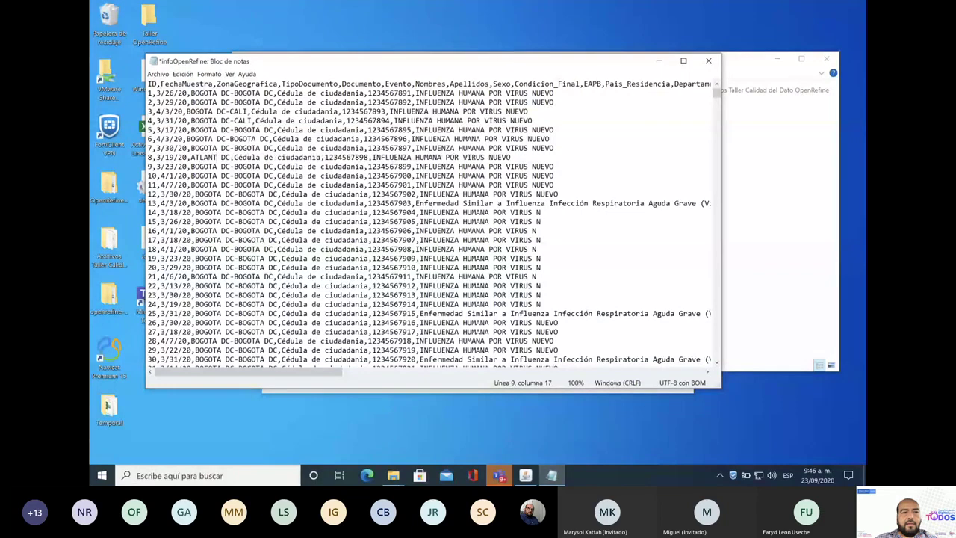
{"action": "type", "text": "ICO"}
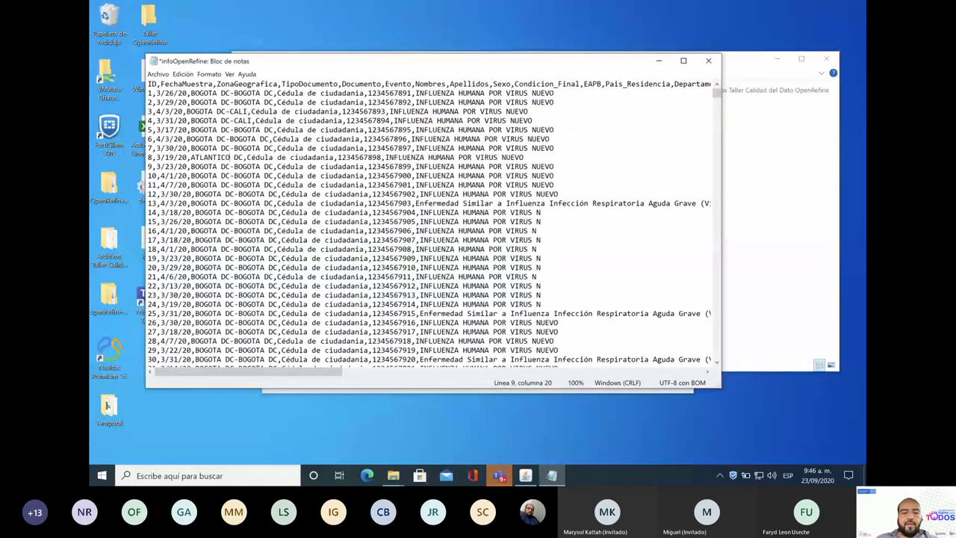
{"action": "type", "text": " '"}
{"action": "key", "text": "BackSpace"}
{"action": "key", "text": "BackSpace"}
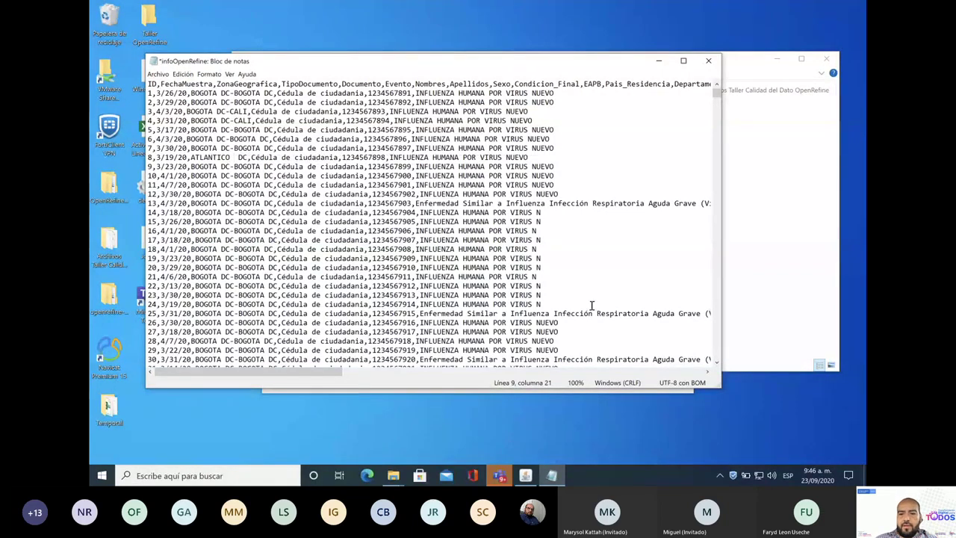
Step: Set the keyboard to English (United States) and complete record 8's ZonaGeografica as "ATLANTICO - BARRANQUILLA", removing the leftover DC
{"action": "left_click", "coordinate": [788, 477]}
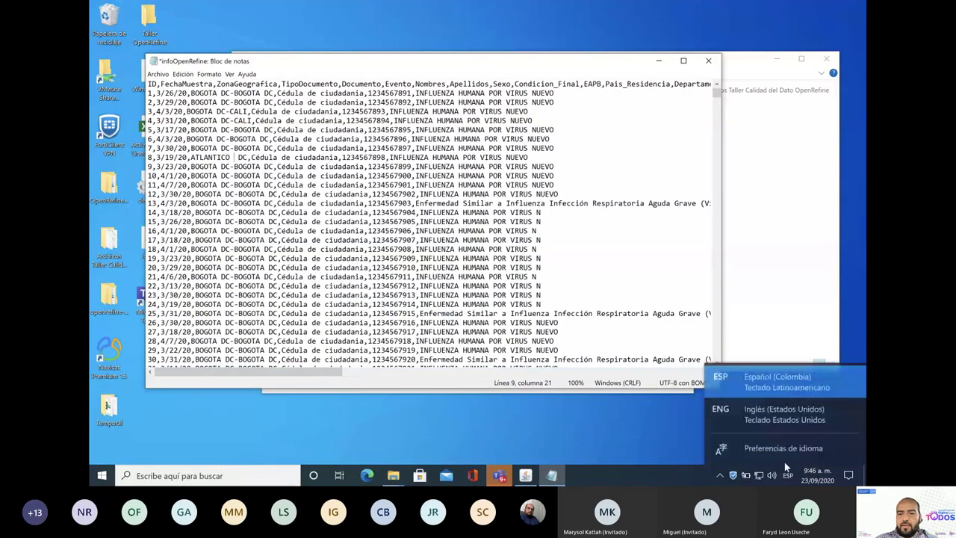
{"action": "left_click", "coordinate": [776, 415]}
{"action": "type", "text": "- "}
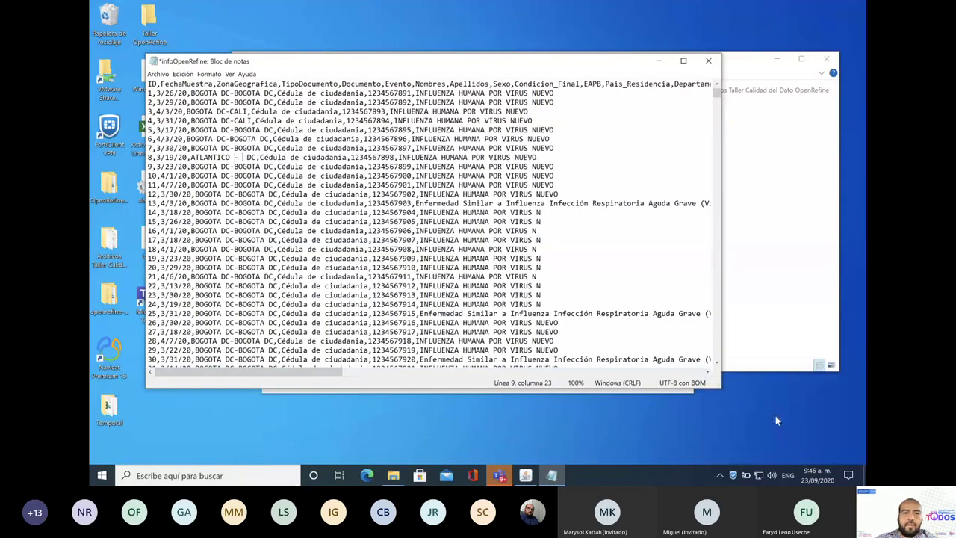
{"action": "type", "text": "BARRANQUILLA"}
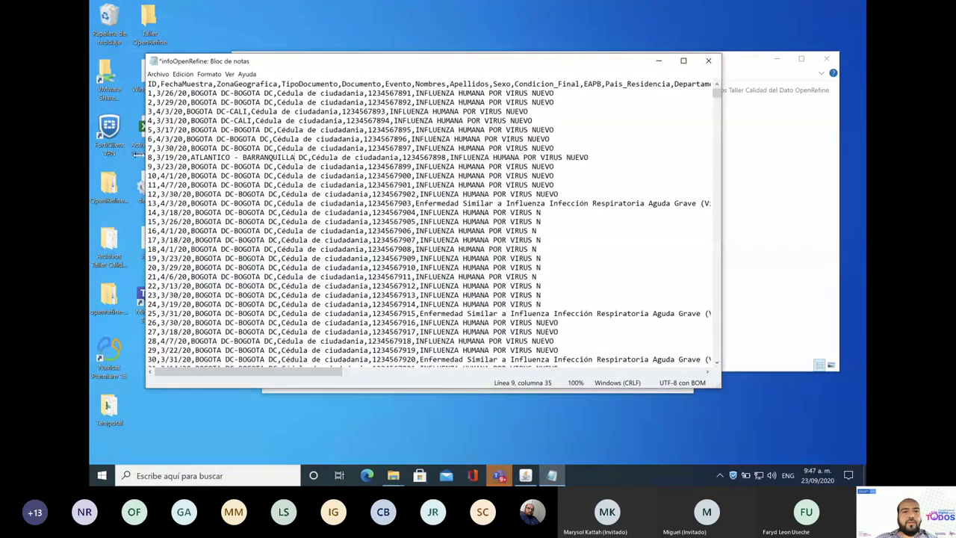
{"action": "key", "text": "Delete"}
{"action": "key", "text": "Delete"}
{"action": "key", "text": "Delete"}
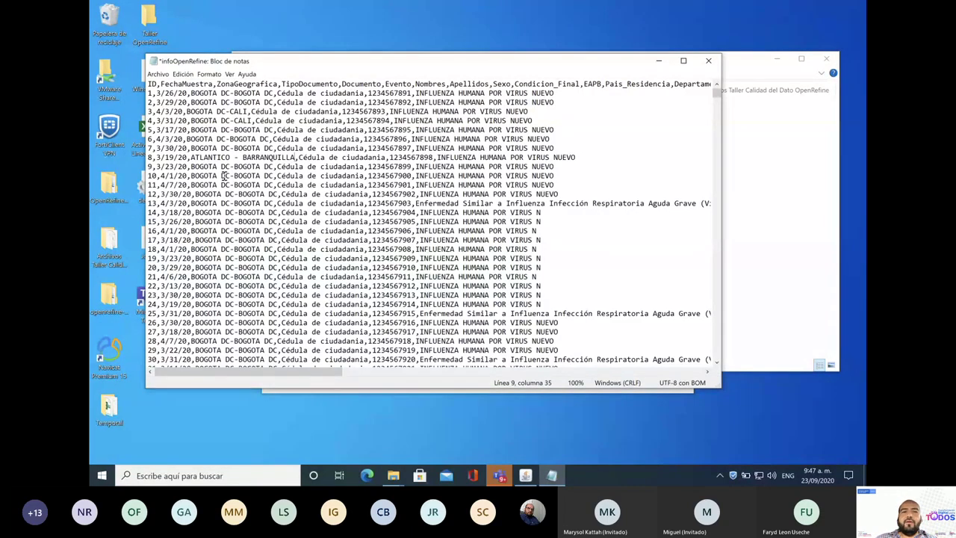
Step: Save the edited infoOpenRefine file and close it
{"action": "left_click", "coordinate": [159, 74]}
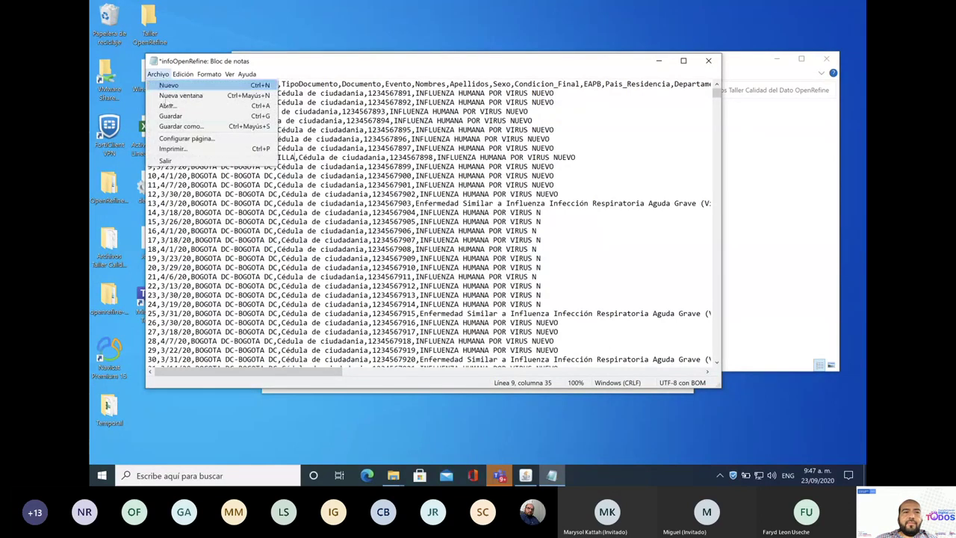
{"action": "left_click", "coordinate": [169, 116]}
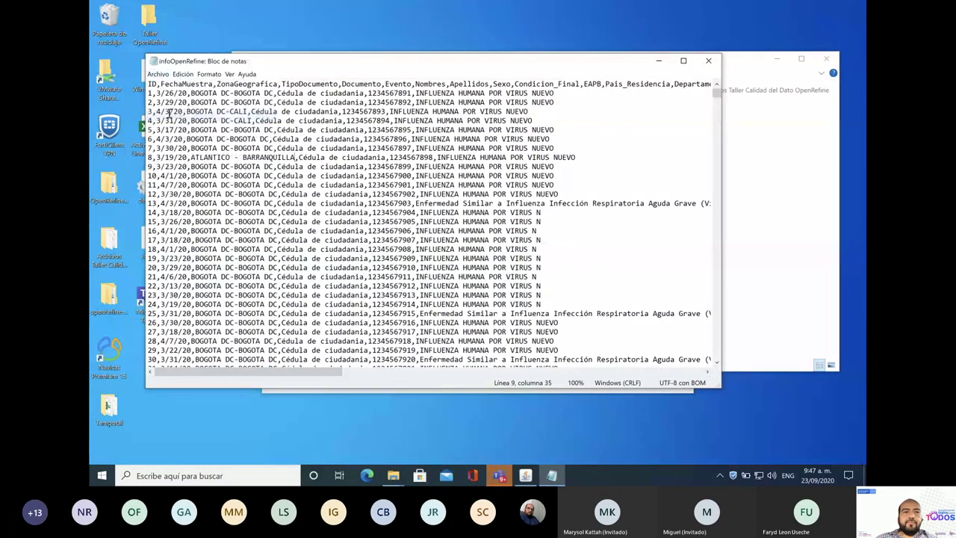
{"action": "left_click", "coordinate": [708, 60]}
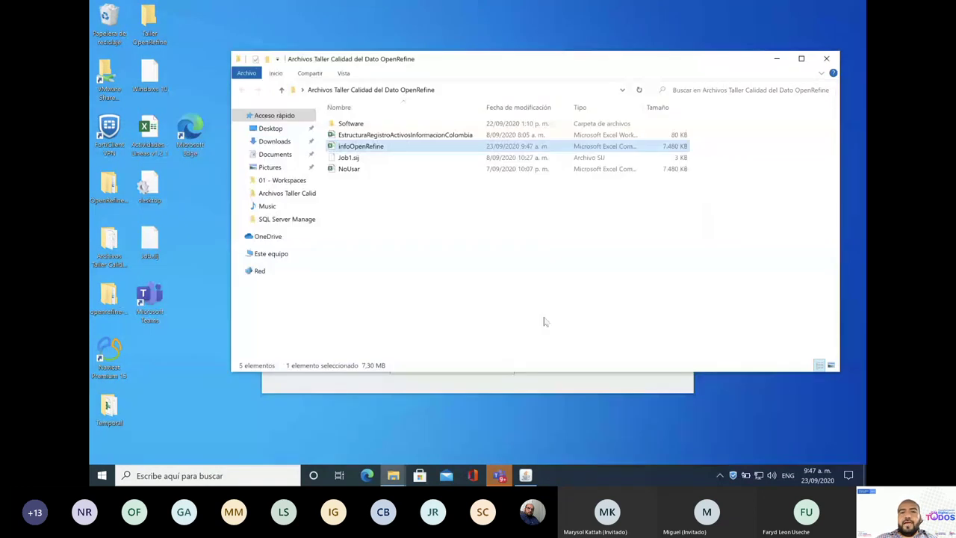
Step: Return to DataSync, run the replace job for dataset 24n9-gnvu again, and dismiss the message
{"action": "left_click", "coordinate": [493, 385]}
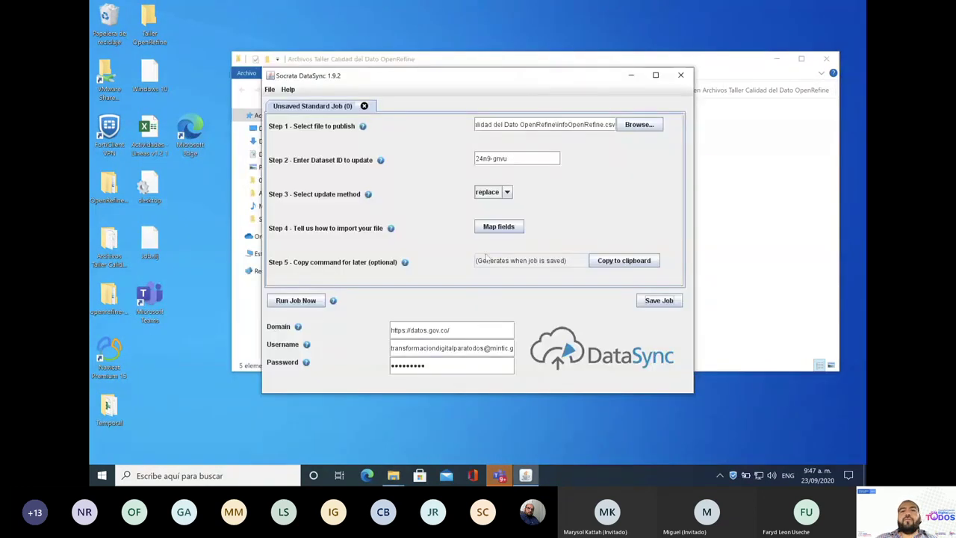
{"action": "left_click", "coordinate": [292, 302]}
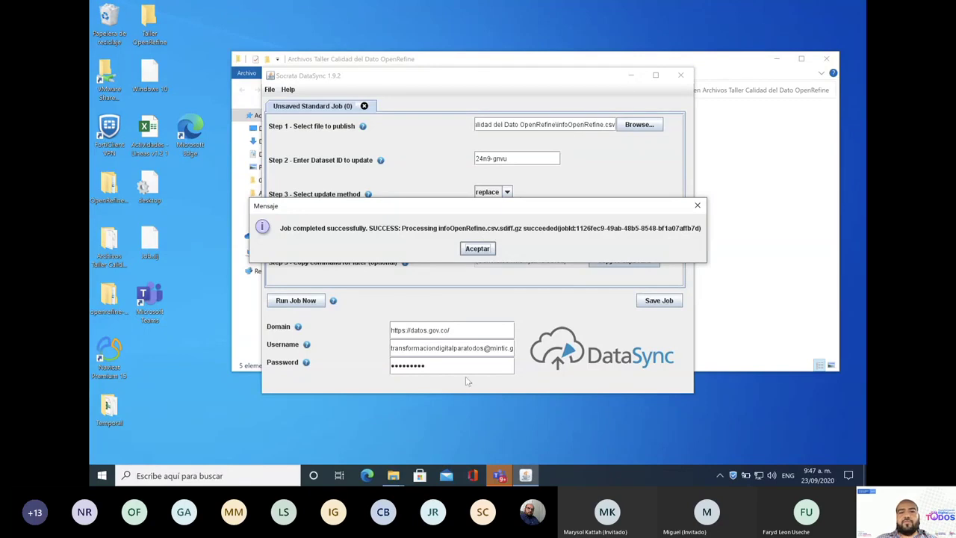
{"action": "left_click", "coordinate": [478, 249]}
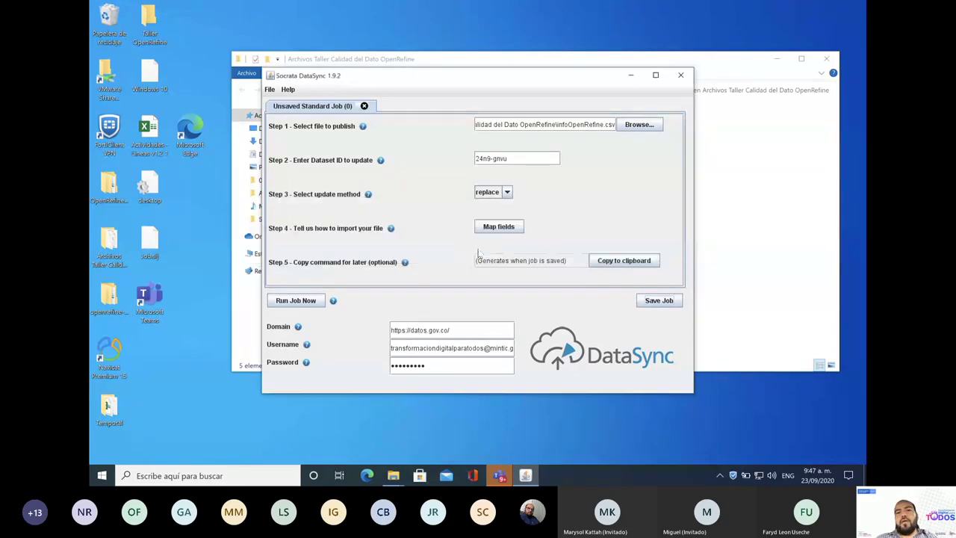
Step: Switch to Chrome, reload the PoblacionCovidEPS_2020 page, and review its update details and contents
{"action": "key", "text": "super+Tab"}
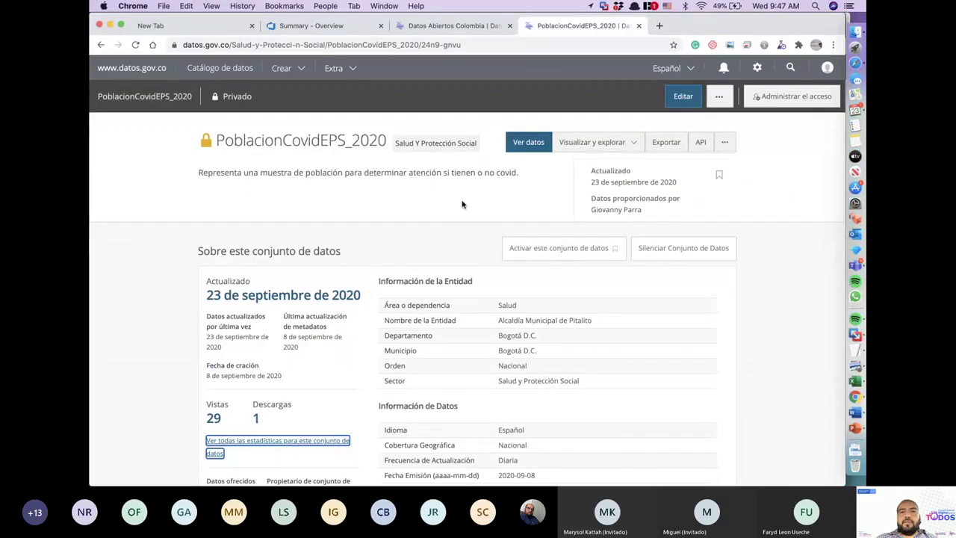
{"action": "left_click", "coordinate": [136, 45]}
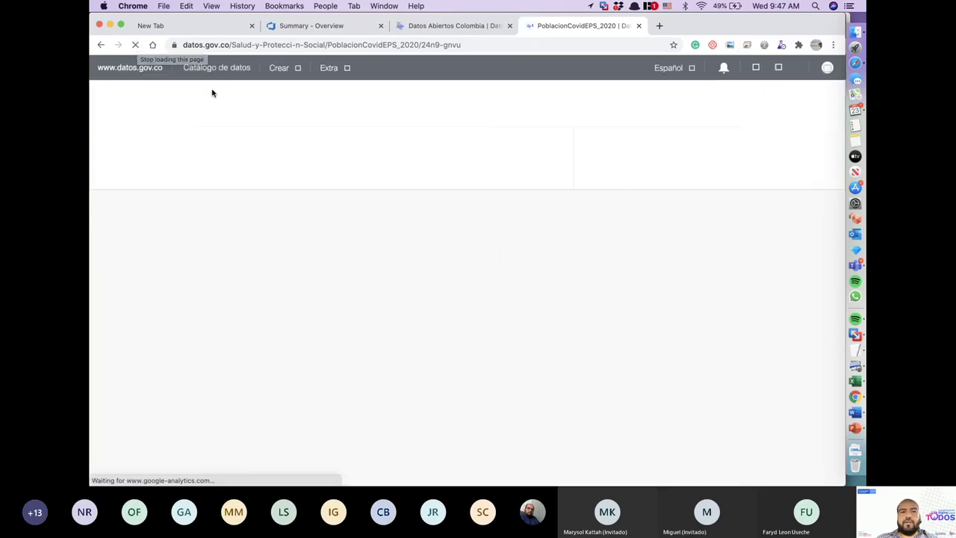
{"action": "scroll", "coordinate": [166, 252], "scroll_direction": "down", "scroll_amount": 5}
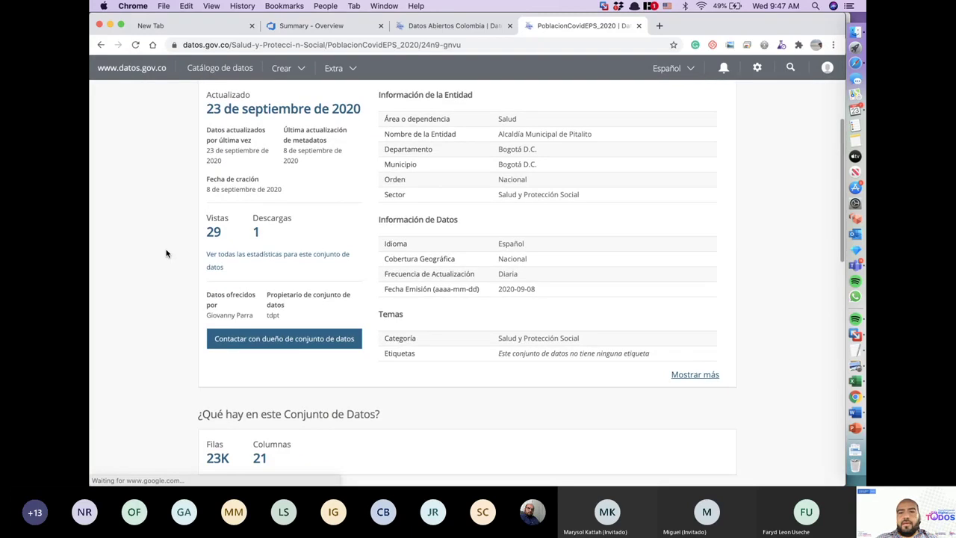
{"action": "scroll", "coordinate": [166, 253], "scroll_direction": "down", "scroll_amount": 10}
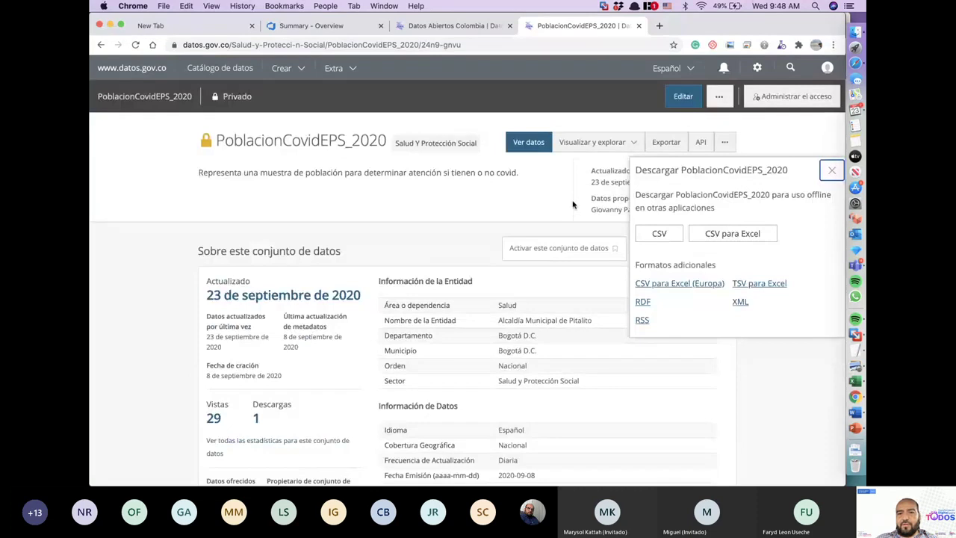
Step: Export the PoblacionCovidEPS_2020 dataset as CSV and open the downloaded file in Numbers to check the edited record
{"action": "left_click", "coordinate": [660, 236]}
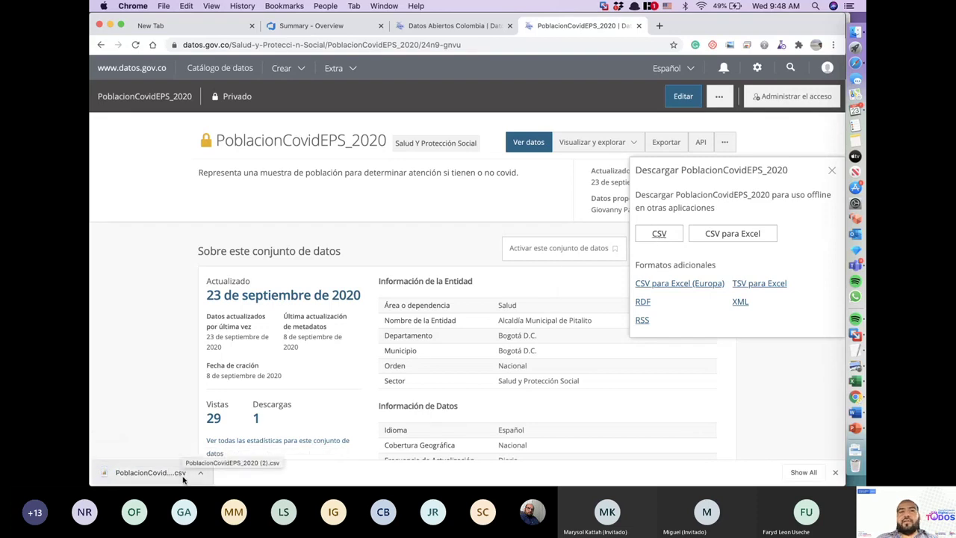
{"action": "left_click", "coordinate": [183, 479]}
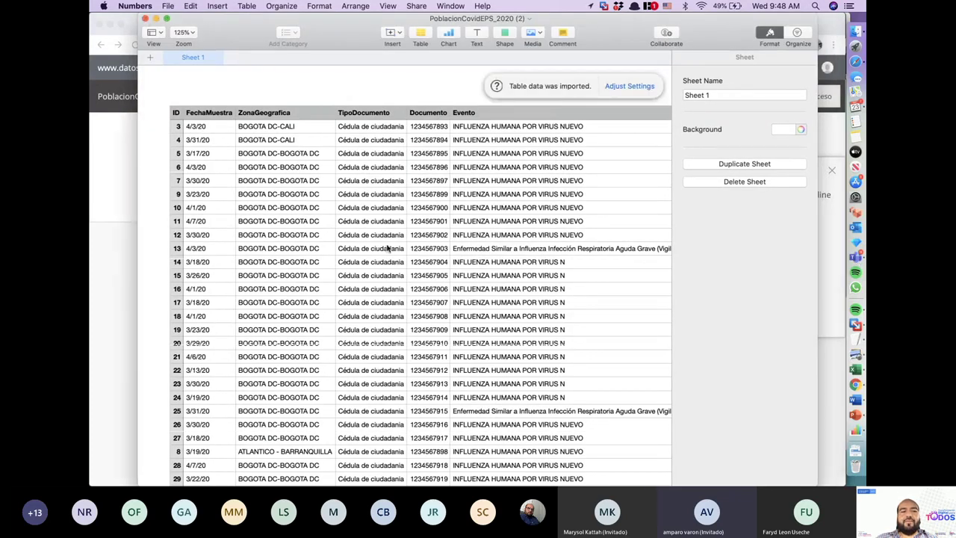
Step: Switch to DataSync, highlight the dataset ID to update, and return to the exported table in Numbers
{"action": "key", "text": "super+Tab"}
{"action": "key", "text": "super+Tab"}
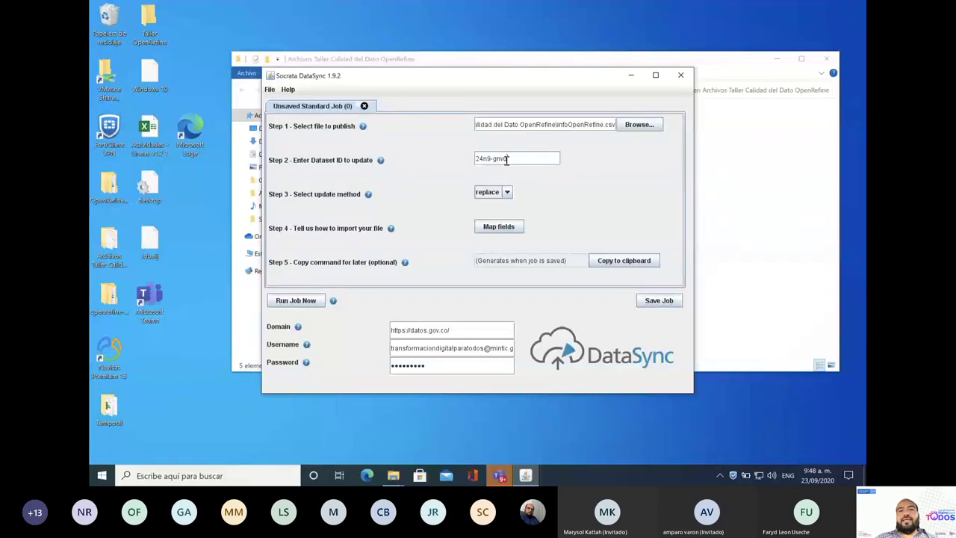
{"action": "left_click_drag", "start_coordinate": [507, 159], "coordinate": [463, 159]}
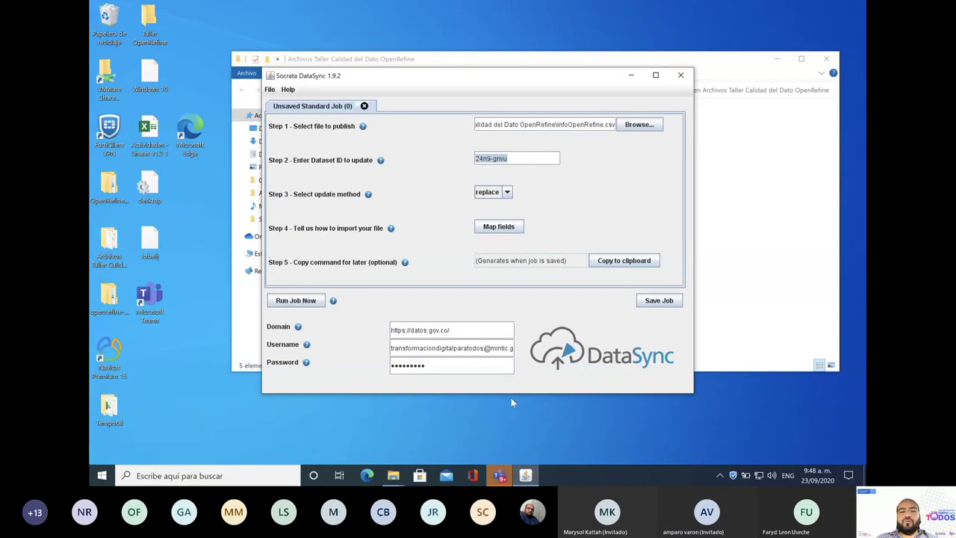
{"action": "key", "text": "ctrl+Left"}
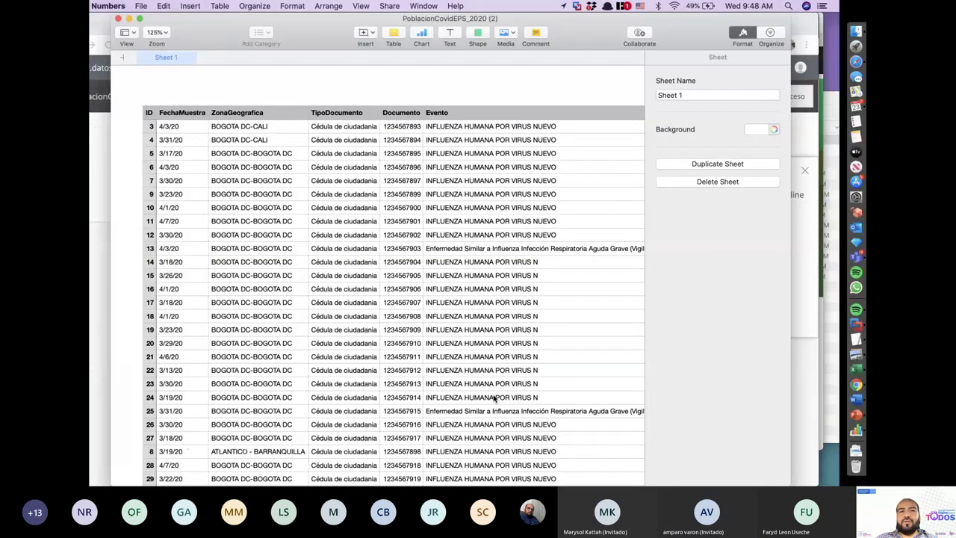
Step: Go back to the dataset page in Chrome, close the download options, and review the dataset's row and column information
{"action": "left_click", "coordinate": [121, 307]}
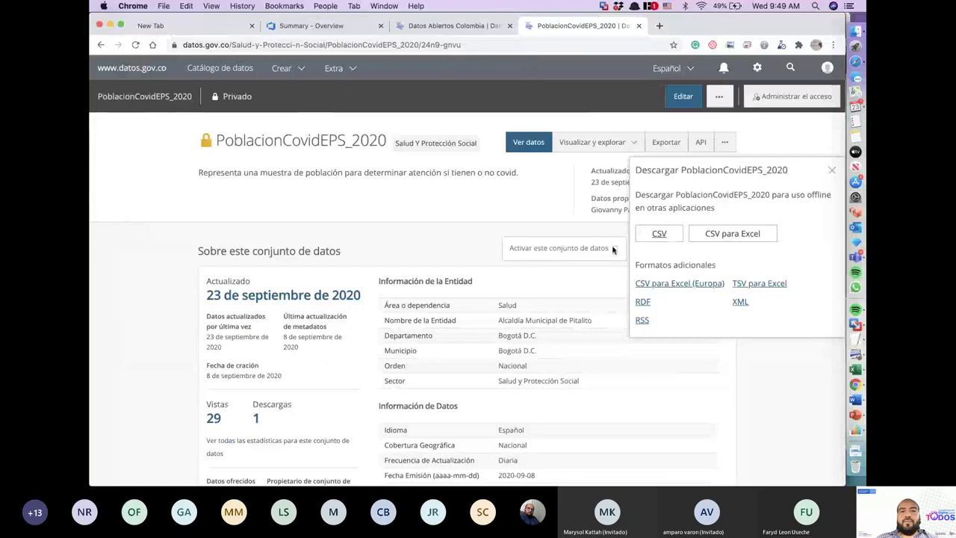
{"action": "left_click", "coordinate": [833, 173]}
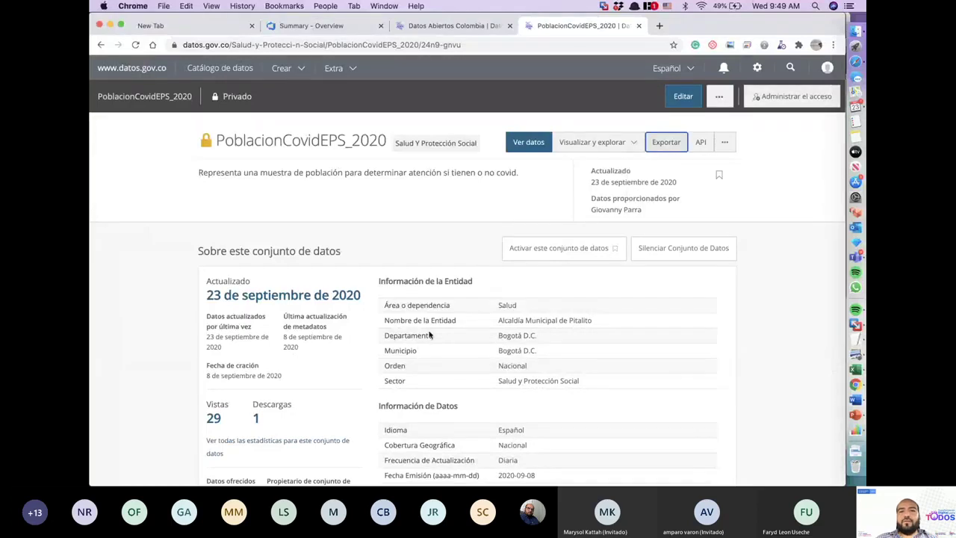
{"action": "scroll", "coordinate": [405, 364], "scroll_direction": "down", "scroll_amount": 3}
{"action": "scroll", "coordinate": [405, 364], "scroll_direction": "down", "scroll_amount": 10}
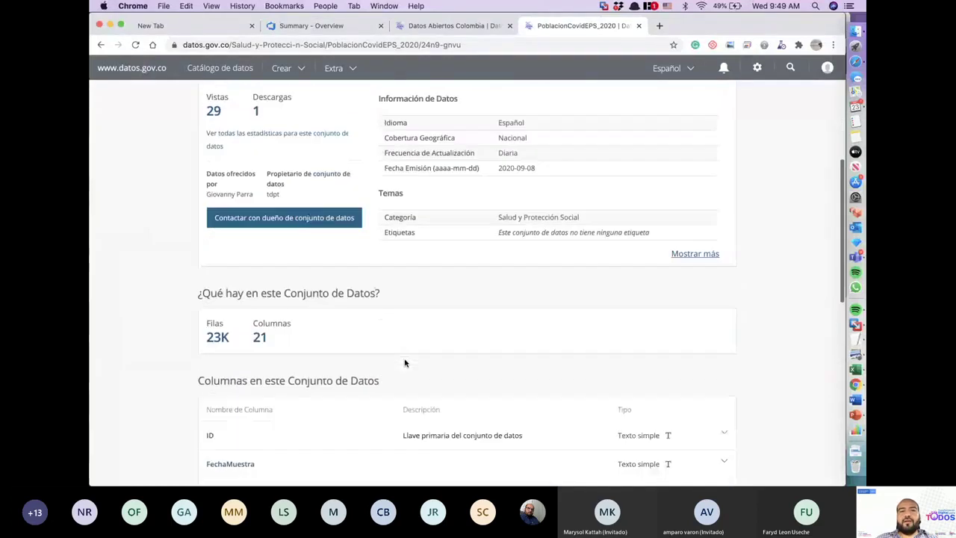
Step: Highlight the dataset ID 24n9-gnvu in the dataset page's address and compare it with the ID entered in DataSync
{"action": "scroll", "coordinate": [405, 364], "scroll_direction": "up", "scroll_amount": 15}
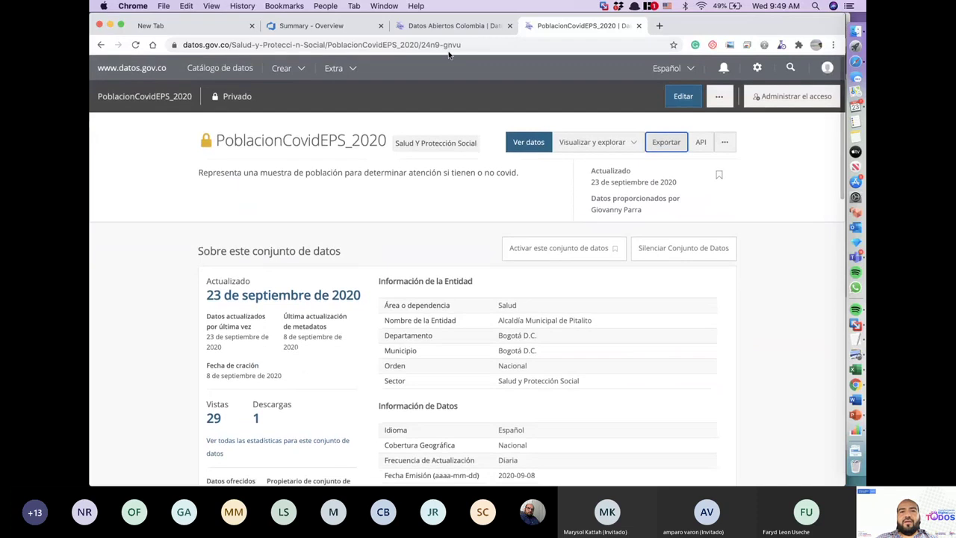
{"action": "left_click", "coordinate": [435, 44]}
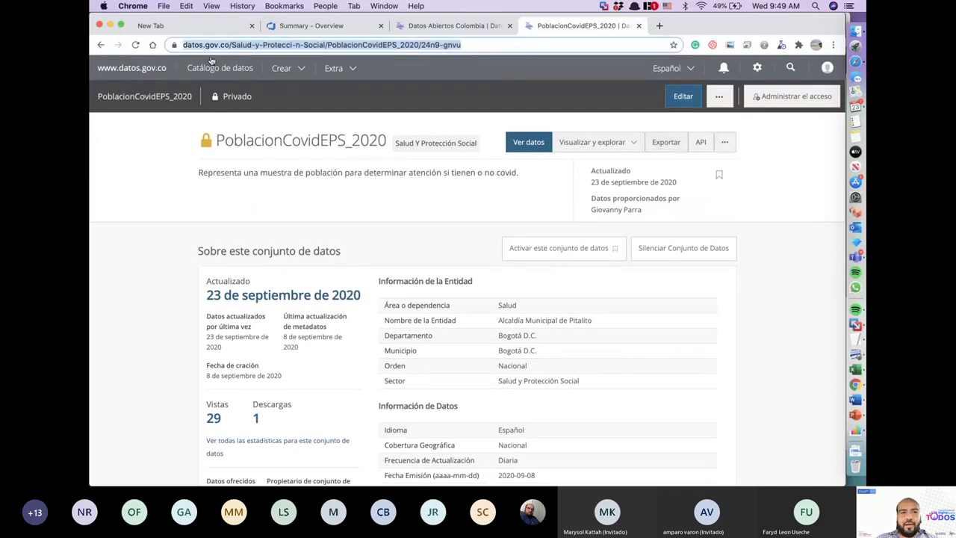
{"action": "left_click", "coordinate": [422, 46]}
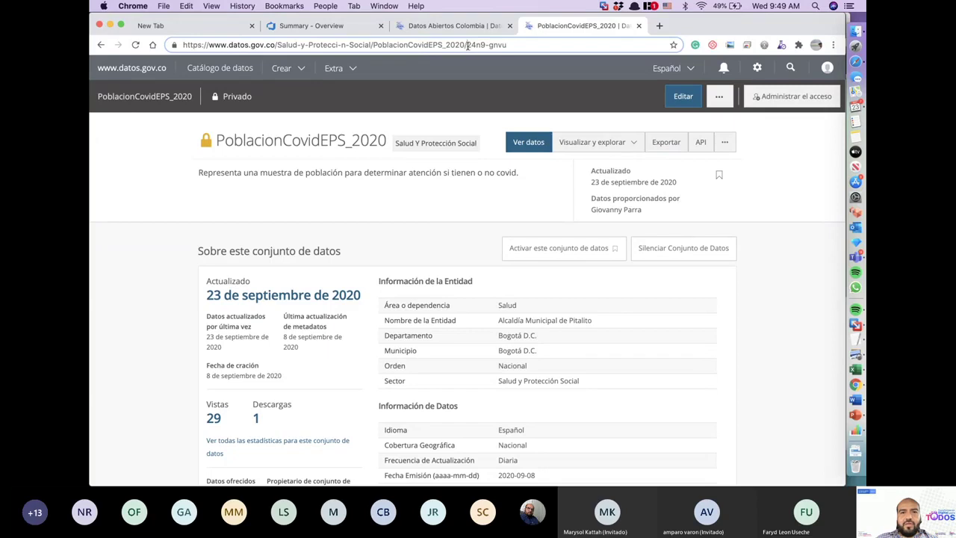
{"action": "left_click_drag", "start_coordinate": [467, 45], "coordinate": [511, 55]}
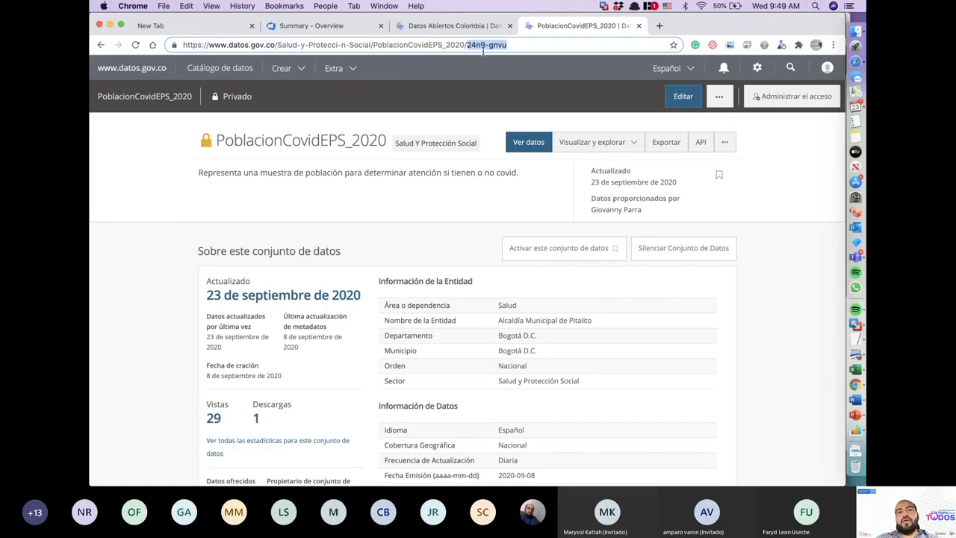
{"action": "key", "text": "super+Tab"}
{"action": "key", "text": "super+Tab"}
{"action": "key", "text": "super+Tab"}
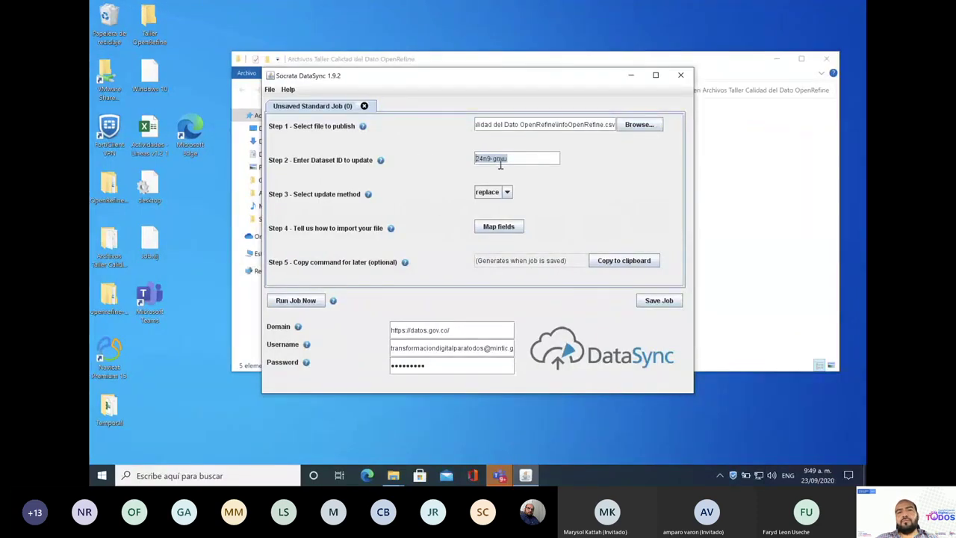
Step: Return to the exported table in Numbers, recheck the DataSync job, and highlight the row of the record with ID 8
{"action": "key", "text": "super+Tab"}
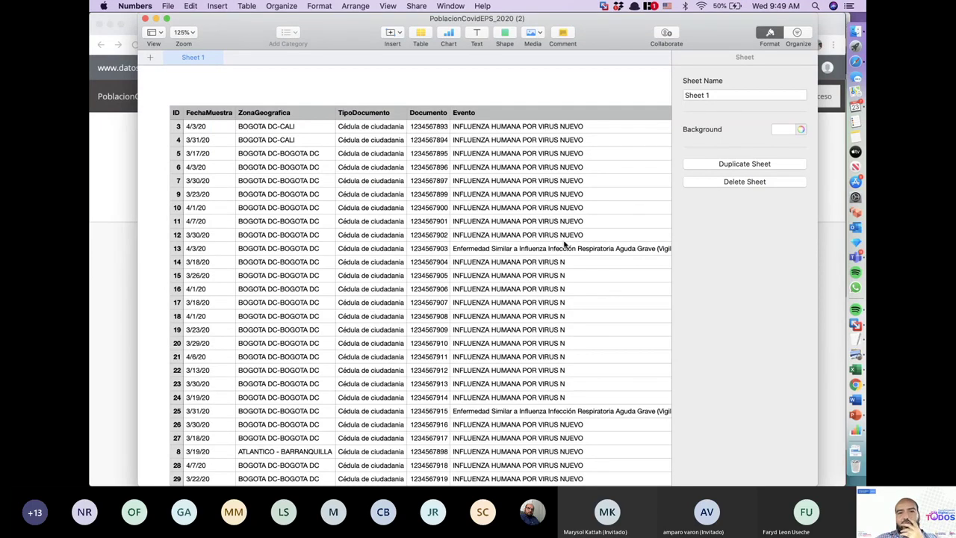
{"action": "key", "text": "ctrl+Right"}
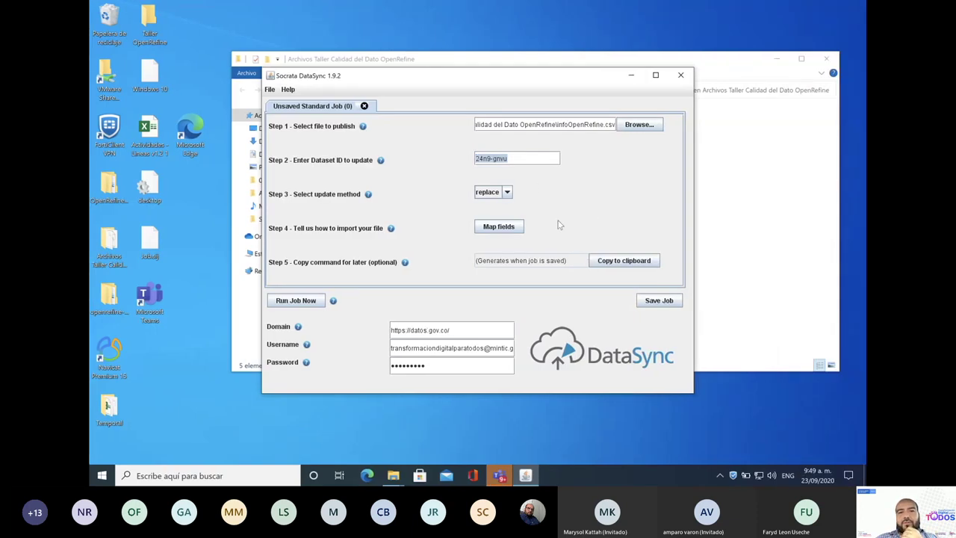
{"action": "key", "text": "ctrl+Left"}
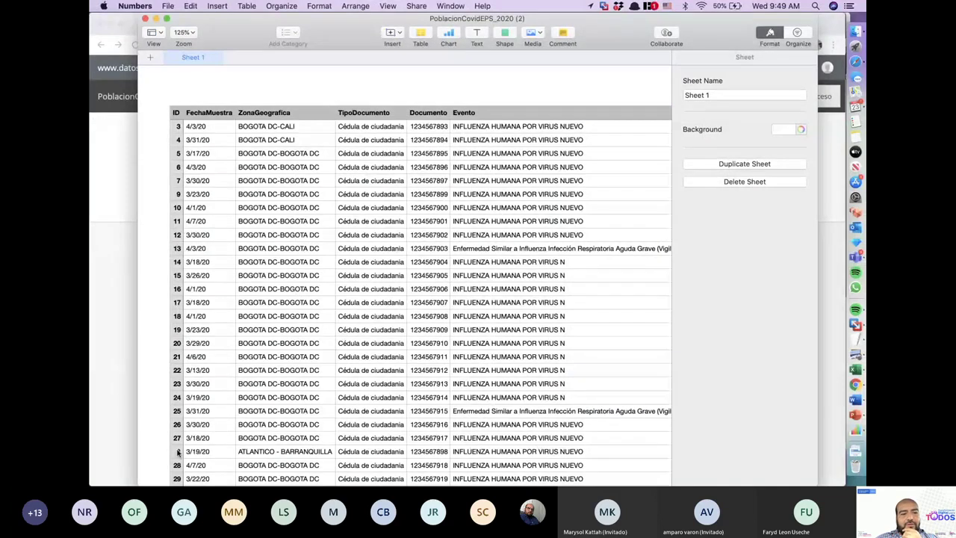
{"action": "left_click_drag", "start_coordinate": [178, 453], "coordinate": [508, 411]}
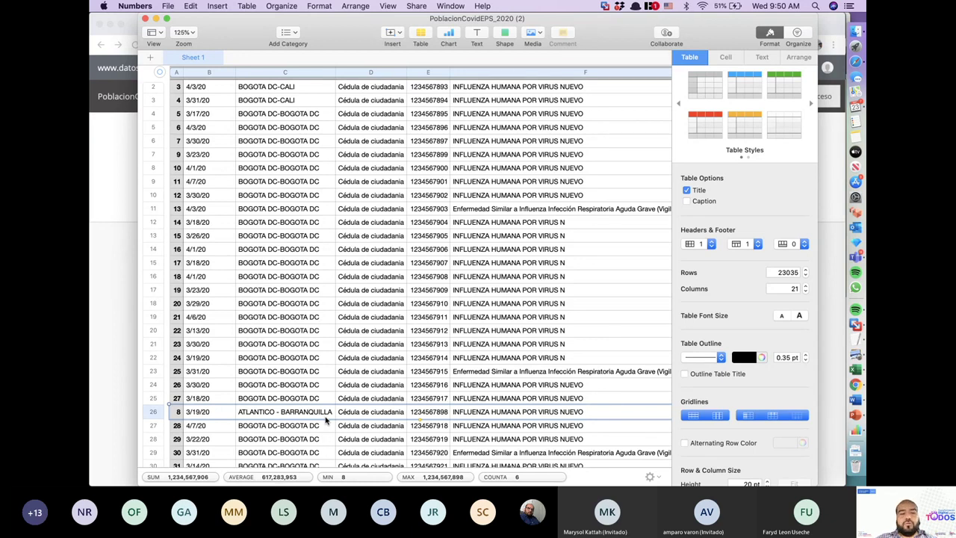
Step: Switch to the Microsoft Teams meeting, admit the guest waiting in the lobby, and show the participant list
{"action": "key", "text": "ctrl+Right"}
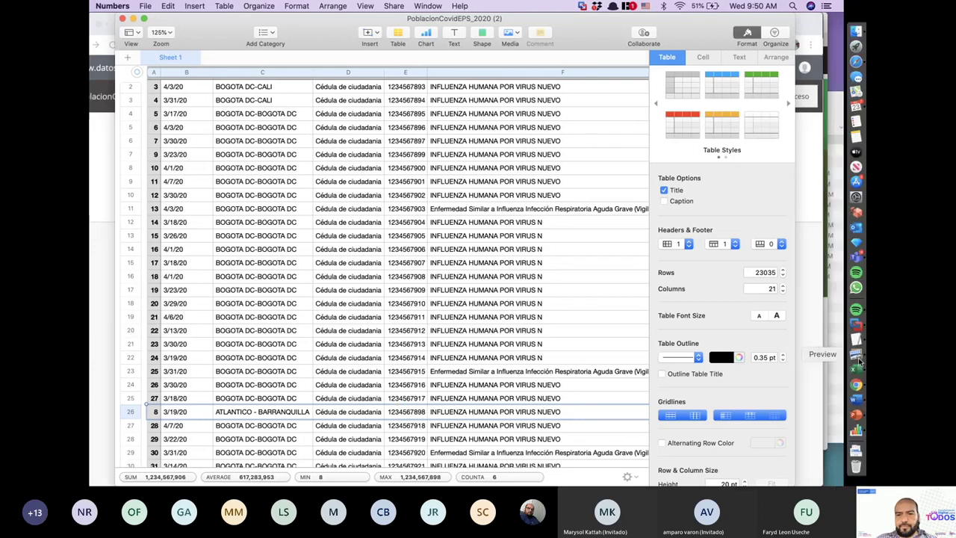
{"action": "key", "text": "super+Tab"}
{"action": "key", "text": "super+Tab"}
{"action": "key", "text": "super+Tab"}
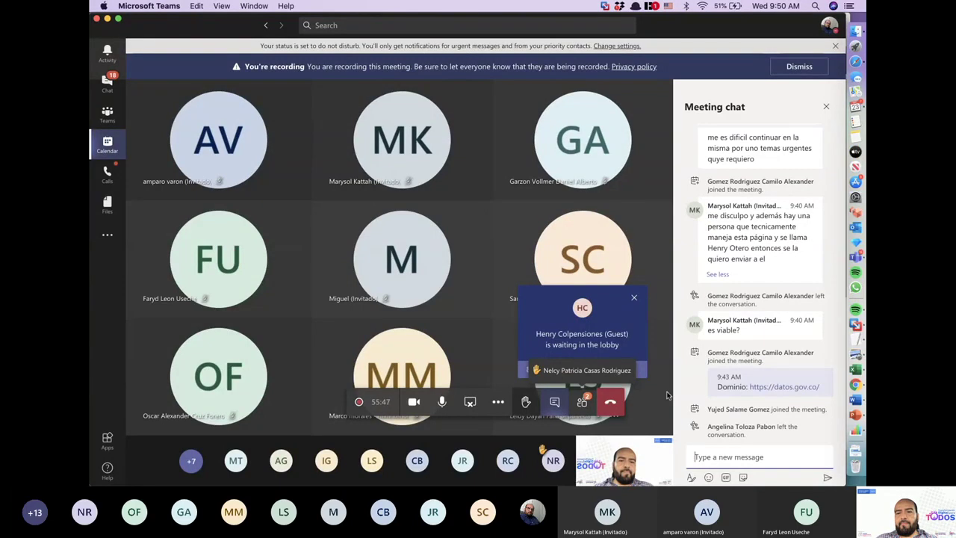
{"action": "left_click", "coordinate": [618, 376]}
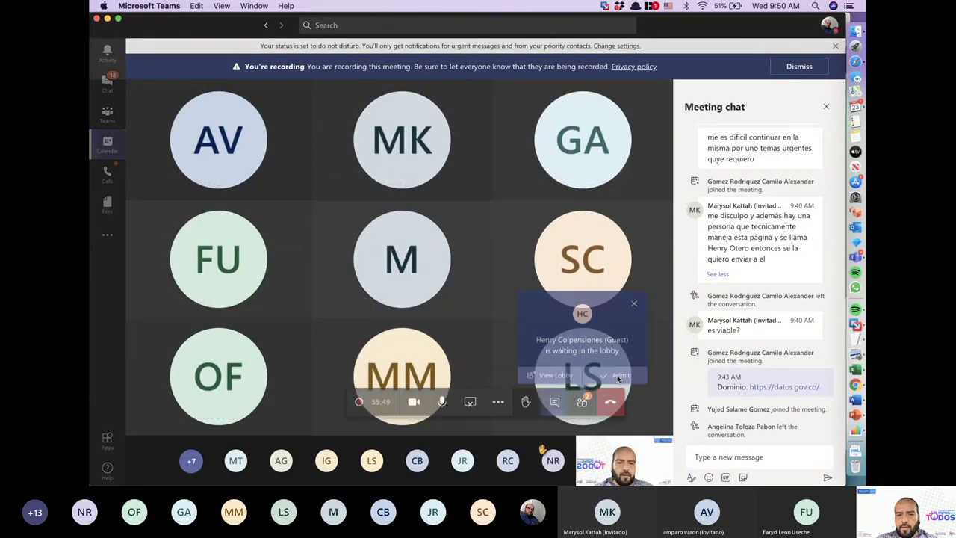
{"action": "left_click", "coordinate": [583, 404]}
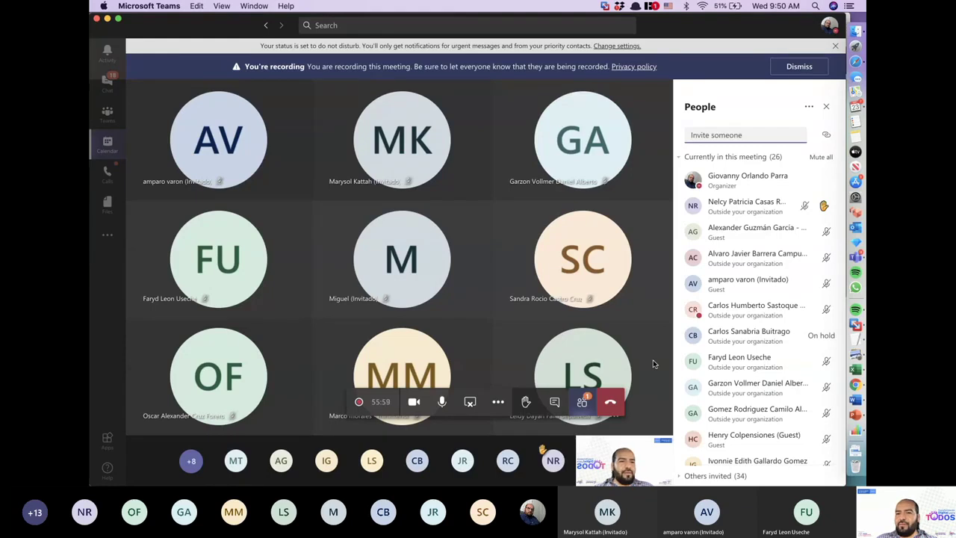
Step: Return to DataSync, review the update methods while keeping replace, and run the update job for dataset 24n9-gnvu
{"action": "key", "text": "ctrl+Right"}
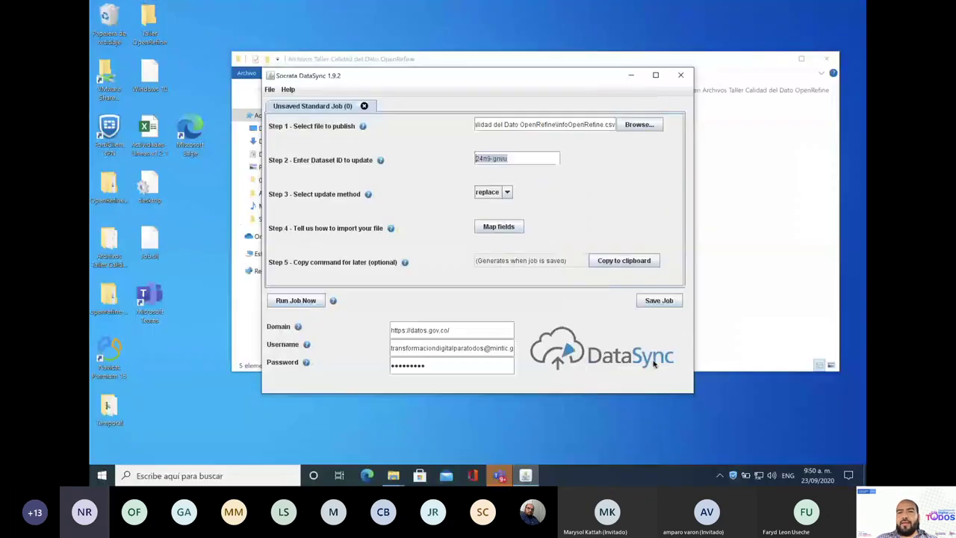
{"action": "key", "text": "ctrl+Left"}
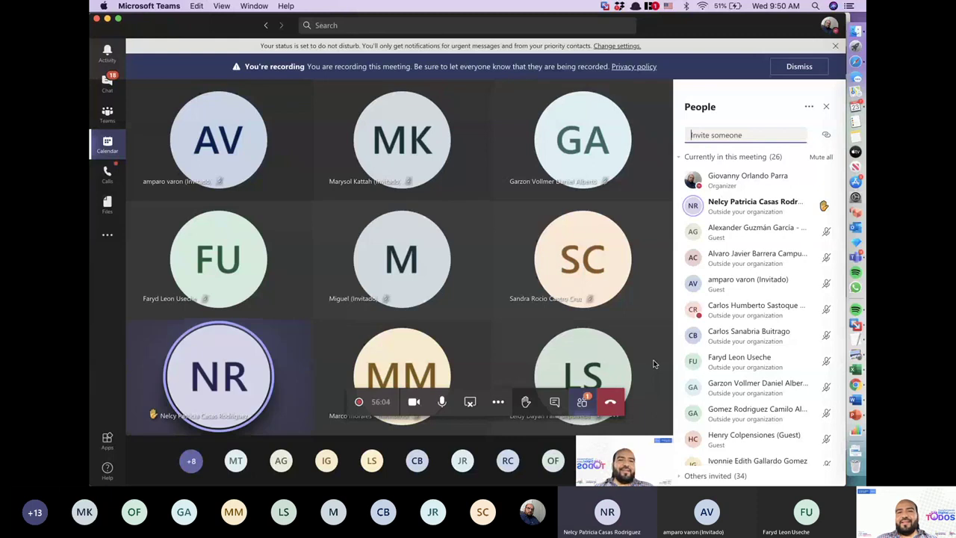
{"action": "key", "text": "ctrl+Right"}
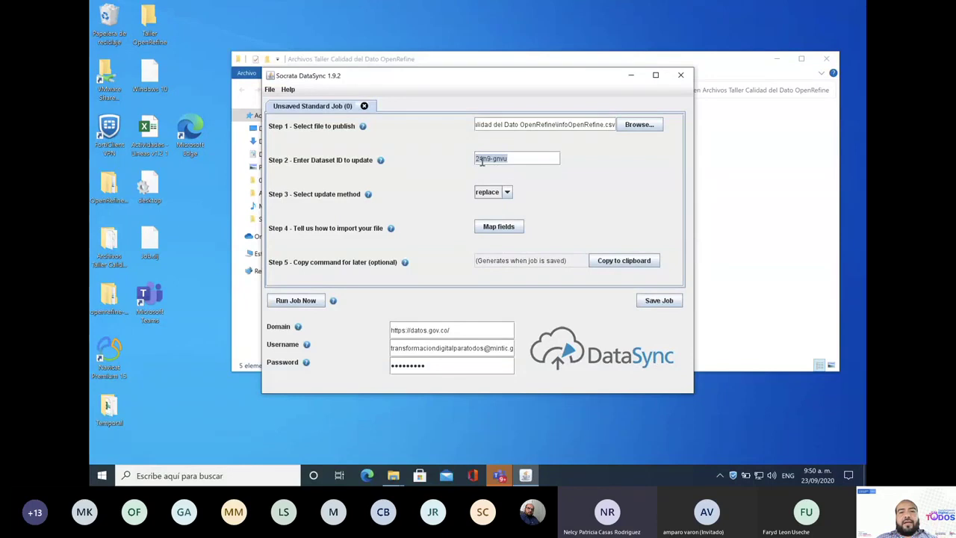
{"action": "left_click", "coordinate": [505, 192]}
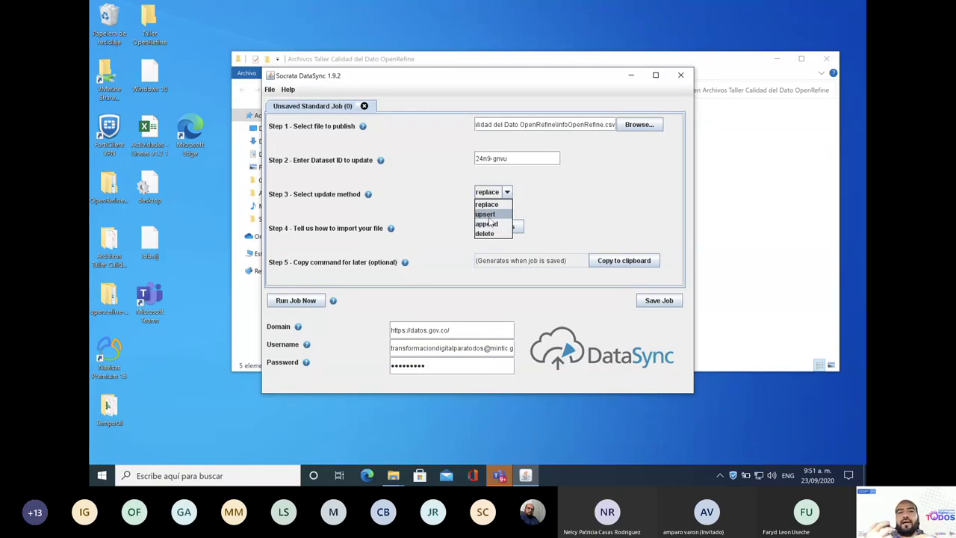
{"action": "left_click", "coordinate": [572, 235]}
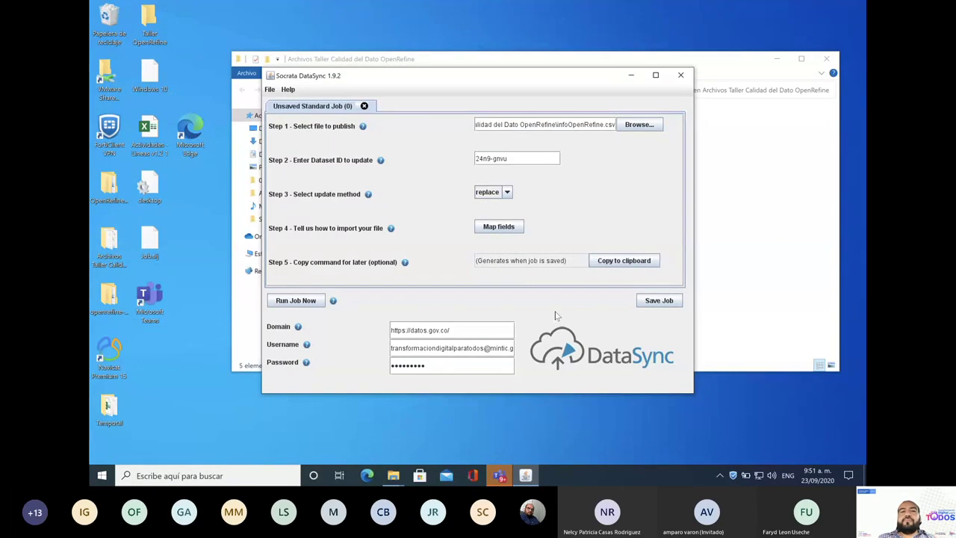
{"action": "left_click", "coordinate": [295, 300]}
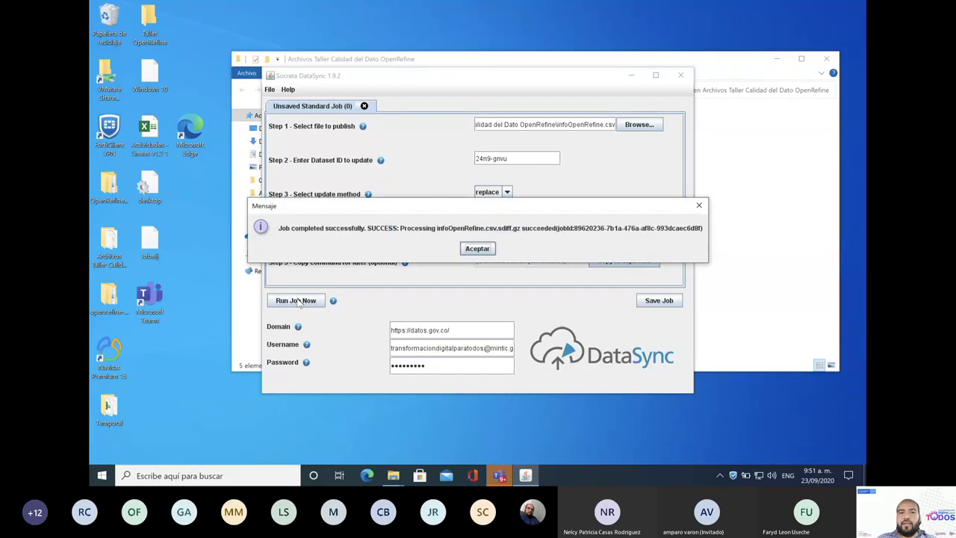
{"action": "left_click", "coordinate": [478, 249]}
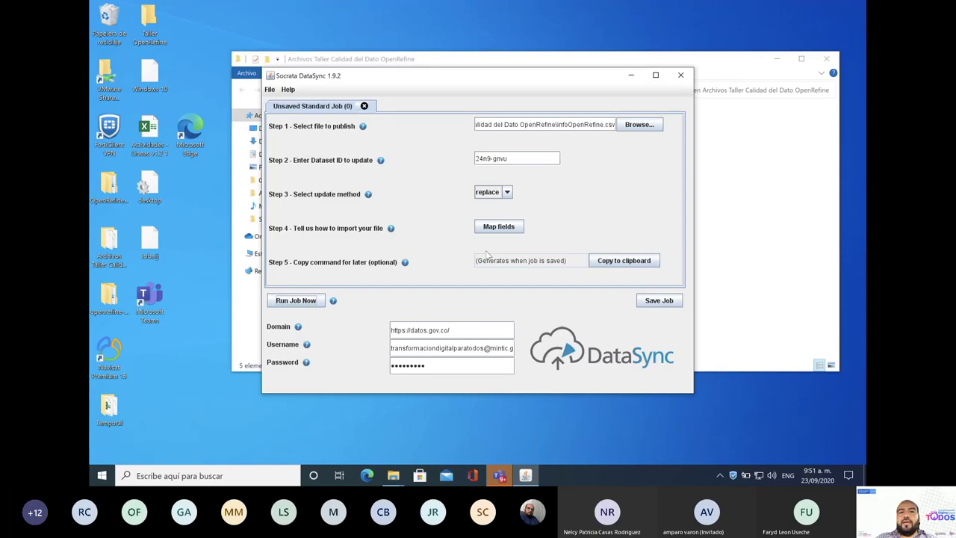
Step: Switch to the PowerPoint presentation and show slide 24 on the DataSync architecture
{"action": "key", "text": "super+Tab"}
{"action": "key", "text": "super+Tab"}
{"action": "key", "text": "super+Tab"}
{"action": "key", "text": "super+Tab"}
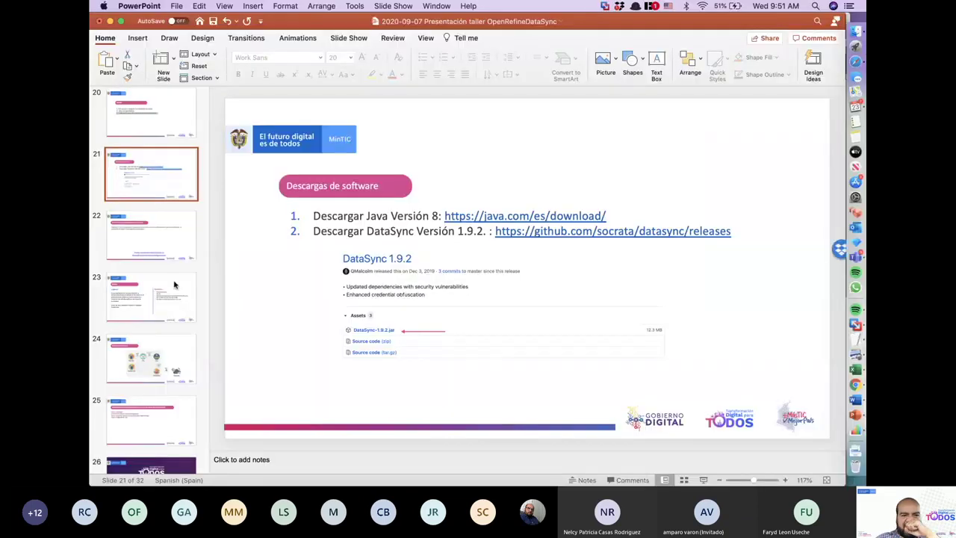
{"action": "left_click", "coordinate": [171, 366]}
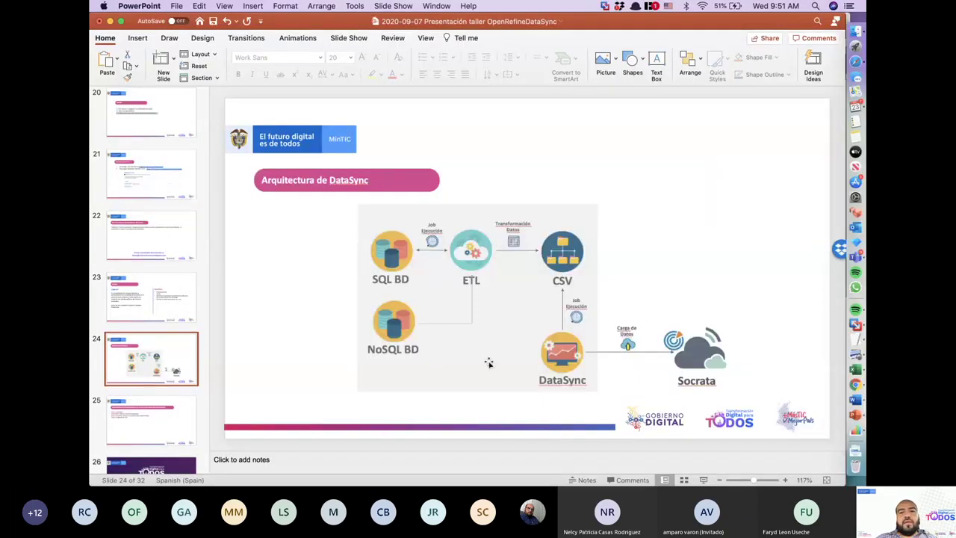
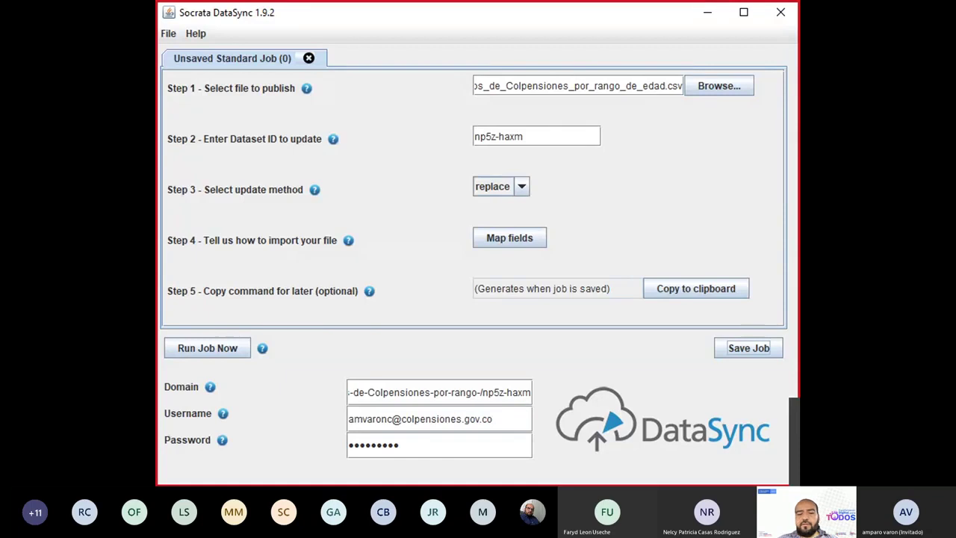
{"action": "left_click", "coordinate": [780, 15]}
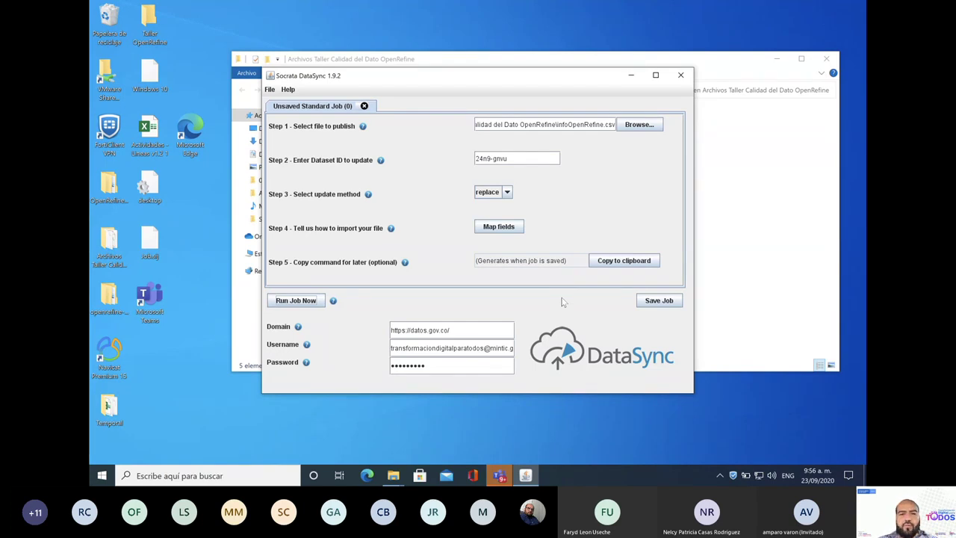
Step: Save the DataSync job to the Desktop as a Socrata Integration Job named JobConjuntoDatos
{"action": "left_click", "coordinate": [652, 303]}
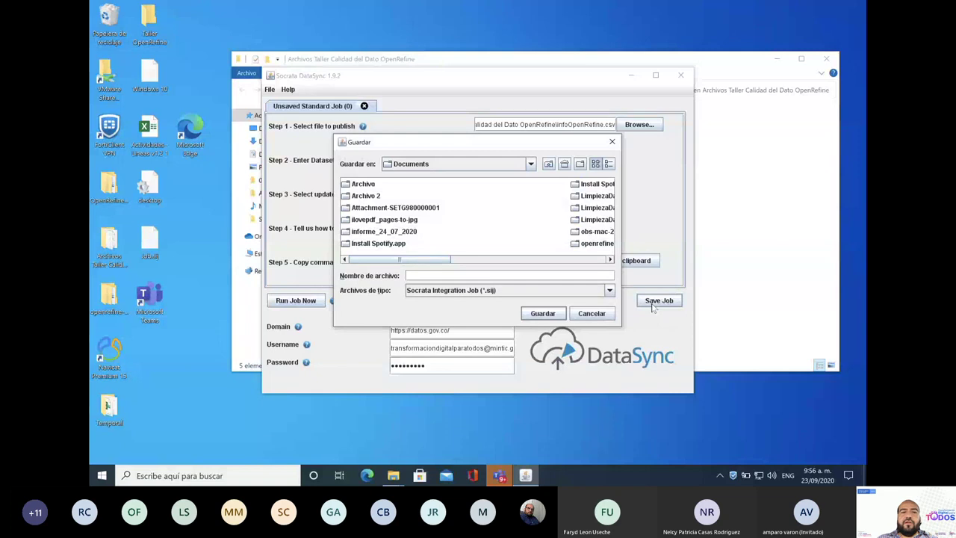
{"action": "left_click", "coordinate": [531, 166]}
{"action": "scroll", "coordinate": [532, 200], "scroll_direction": "up", "scroll_amount": 5}
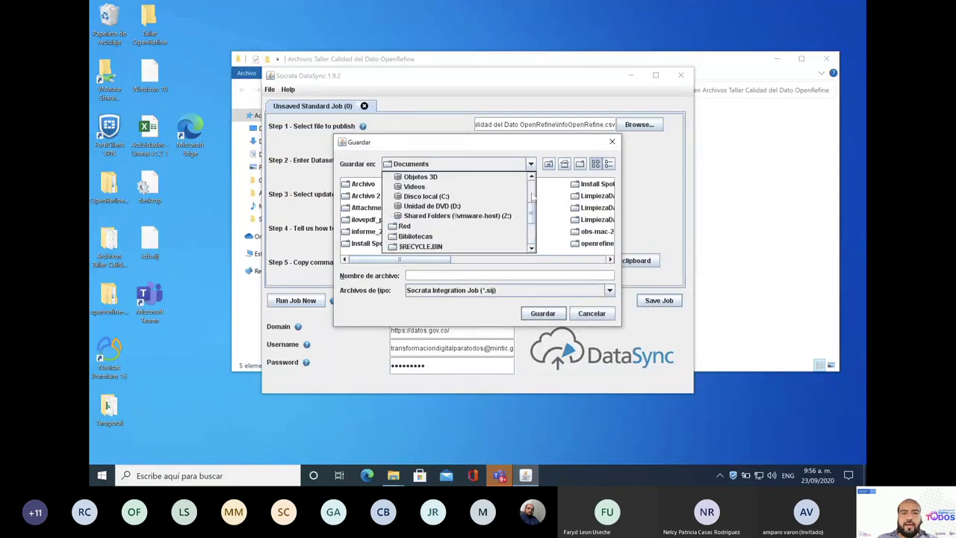
{"action": "left_click", "coordinate": [475, 178]}
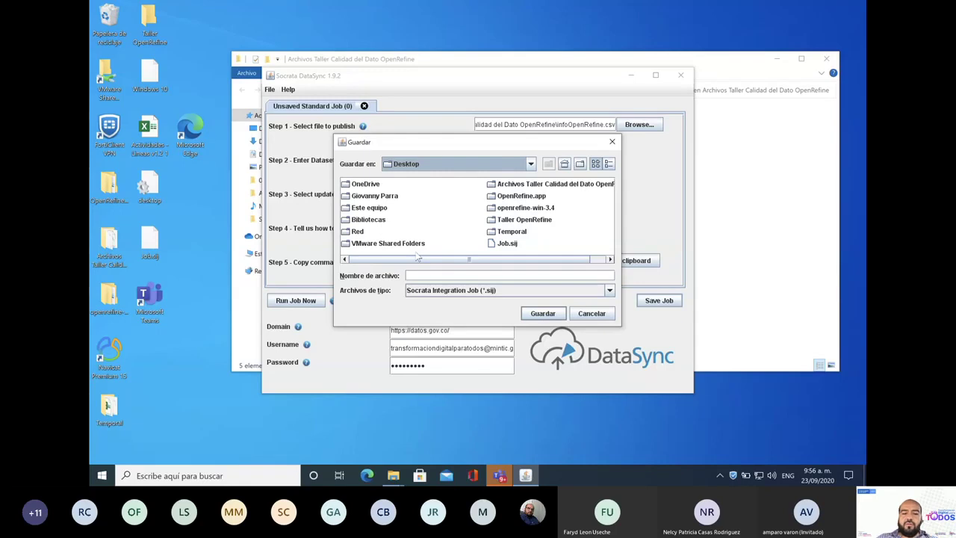
{"action": "left_click", "coordinate": [454, 275]}
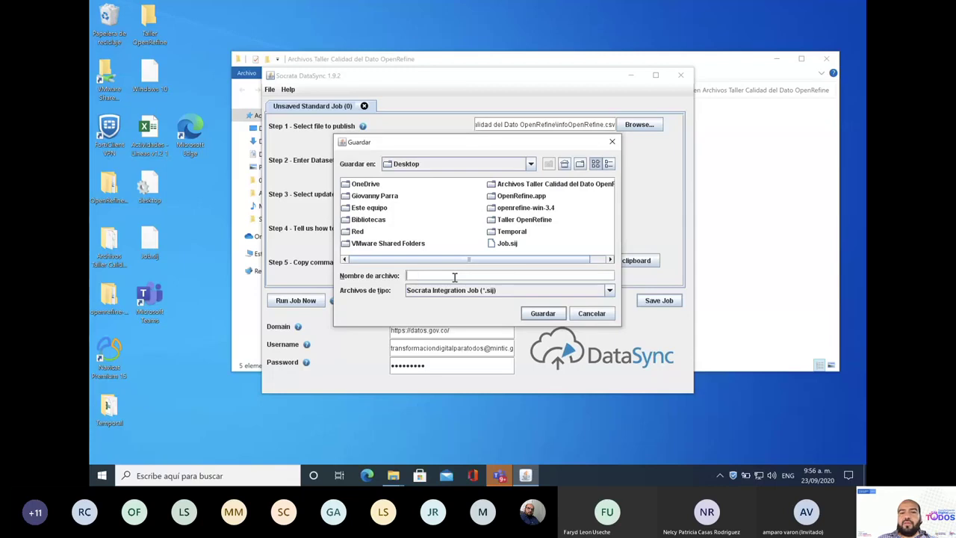
{"action": "type", "text": "JobConjuntoDatos"}
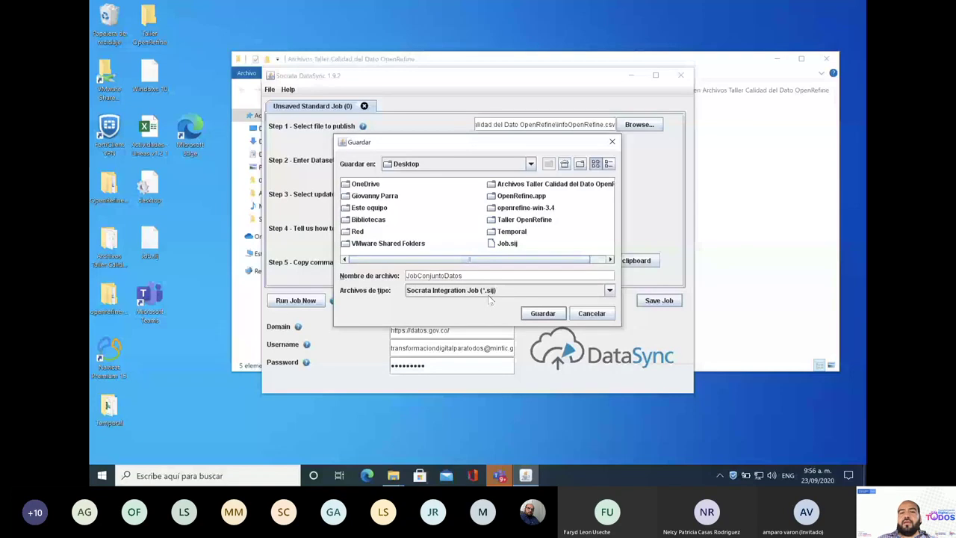
{"action": "left_click", "coordinate": [546, 314]}
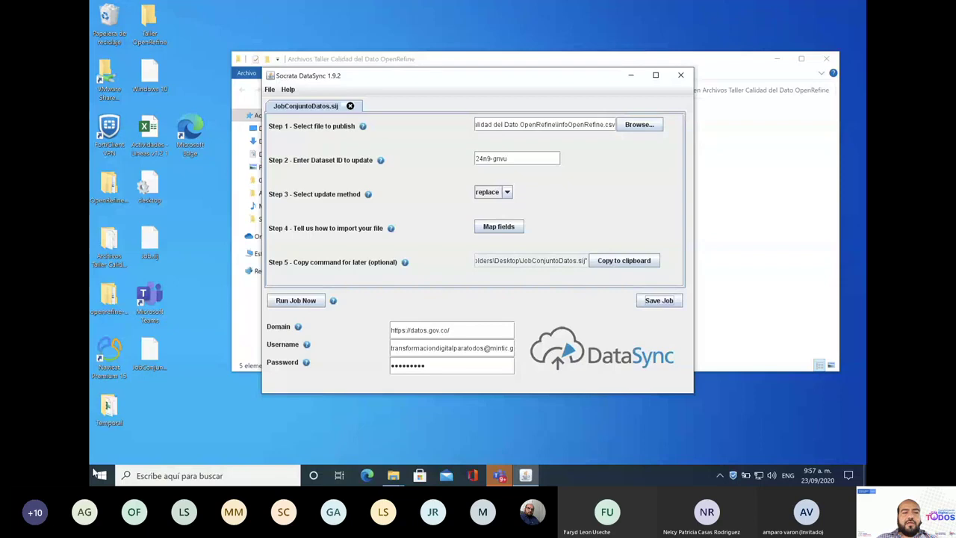
Step: Open Task Scheduler and start a new basic task named "Actualizacion ConjuntoDatos"
{"action": "left_click", "coordinate": [172, 478]}
{"action": "type", "text": "task"}
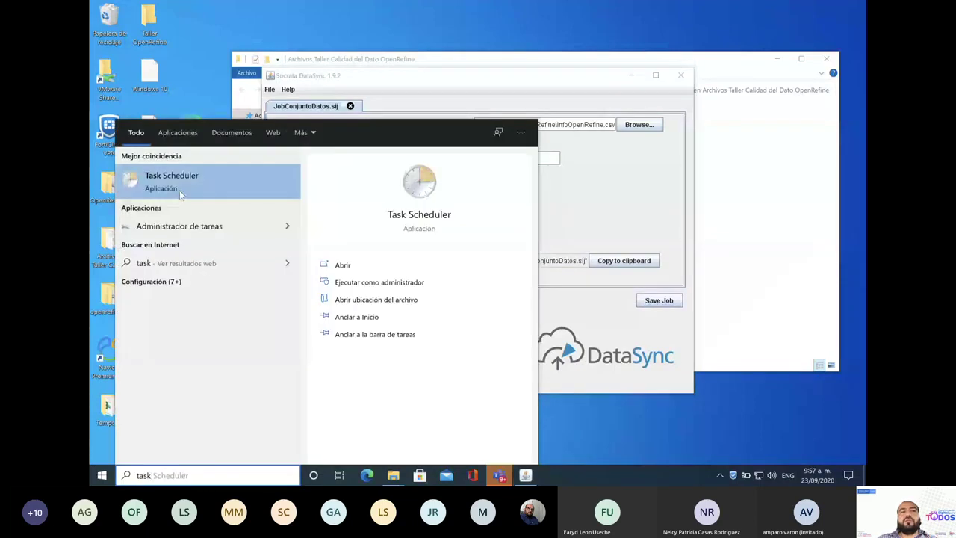
{"action": "left_click", "coordinate": [179, 192]}
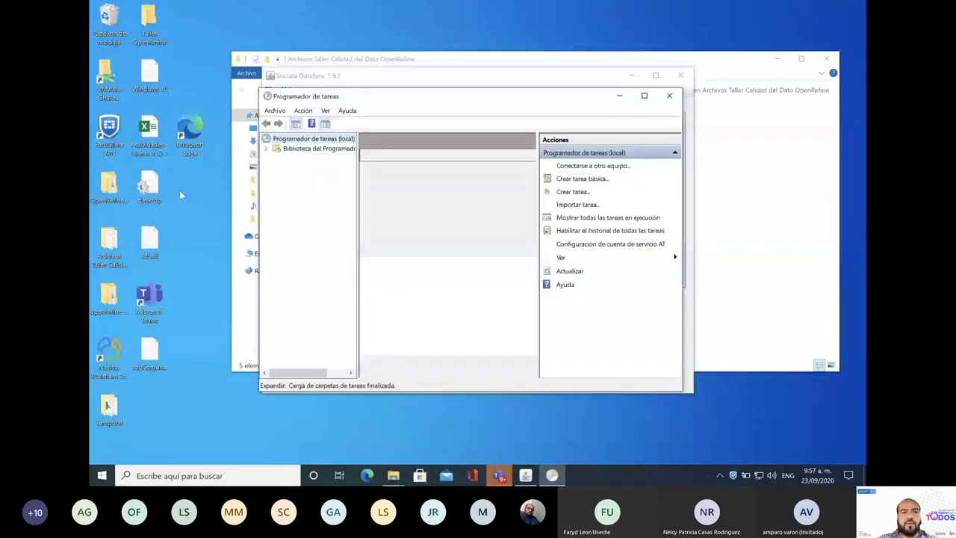
{"action": "left_click", "coordinate": [578, 181]}
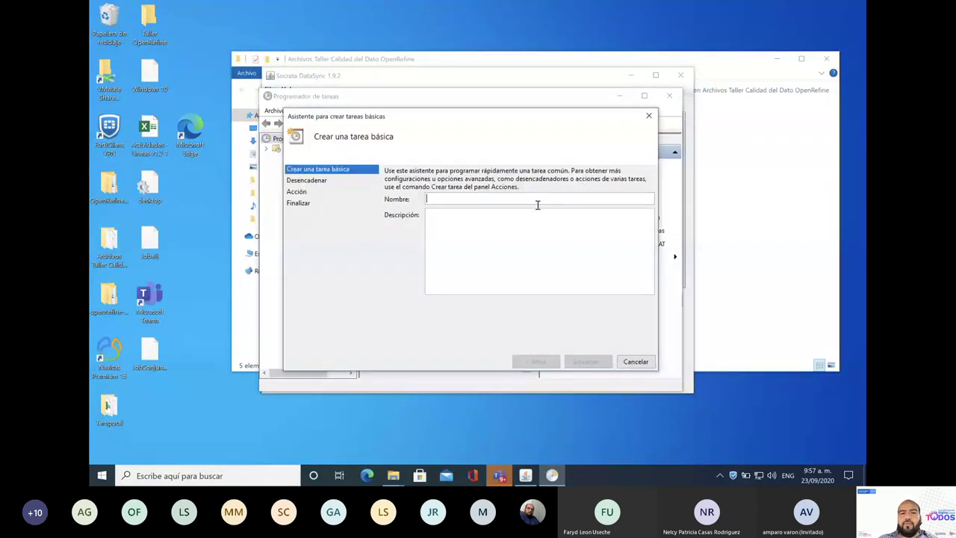
{"action": "type", "text": "Actualiza"}
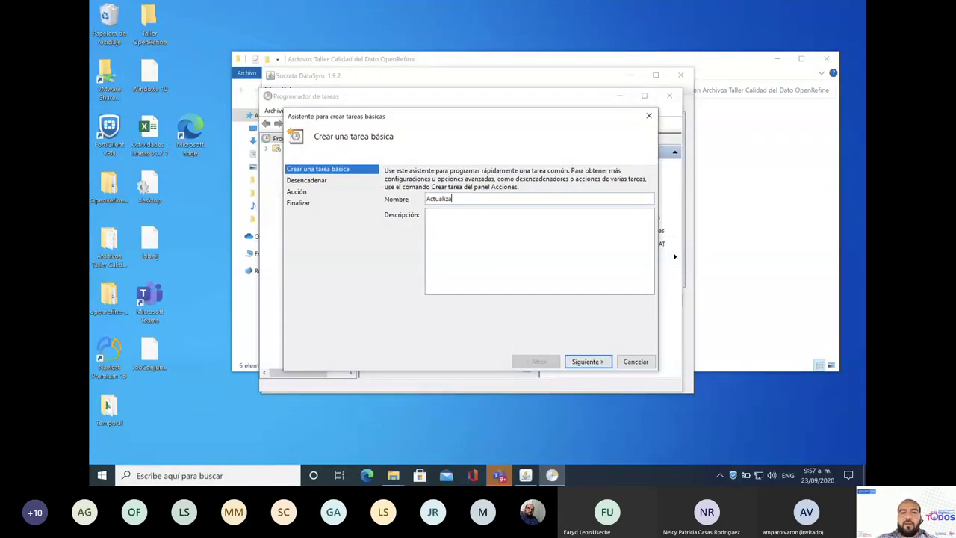
{"action": "type", "text": "cion ConjuntoDa"}
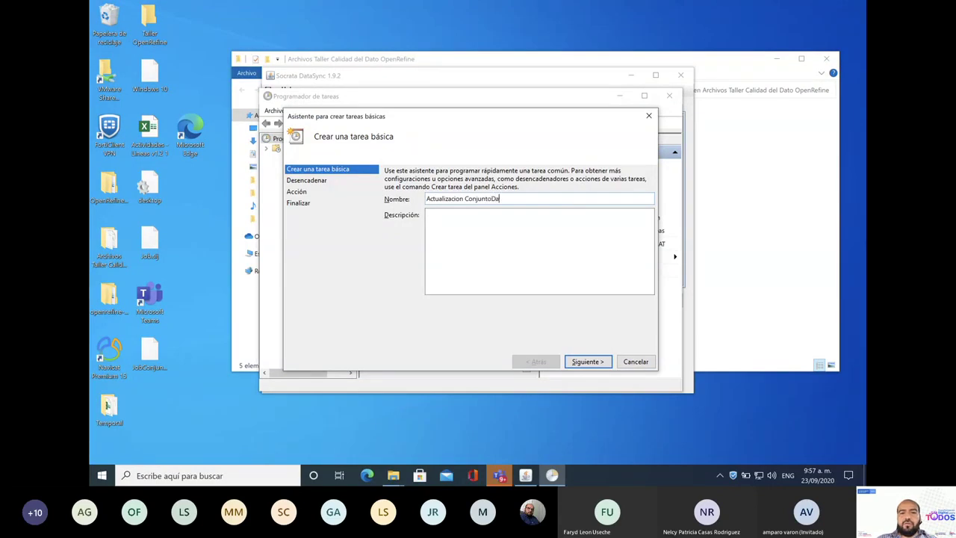
{"action": "type", "text": "tos"}
Step: Give the task the description "Actualizacion todos los domingos de el cojunto de datos de Covid" and continue to its trigger
{"action": "left_click", "coordinate": [508, 257]}
{"action": "type", "text": "Actualizacio"}
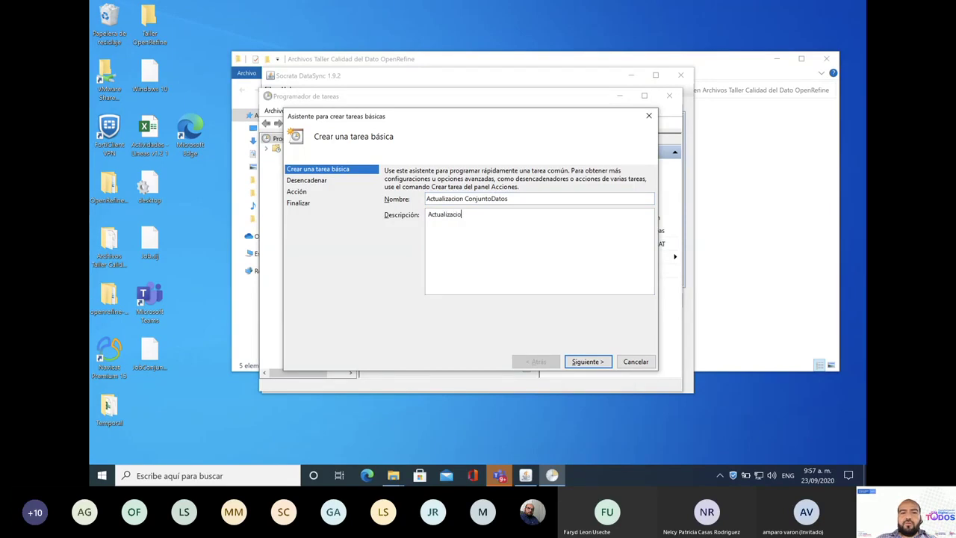
{"action": "type", "text": "n todos los domingo"}
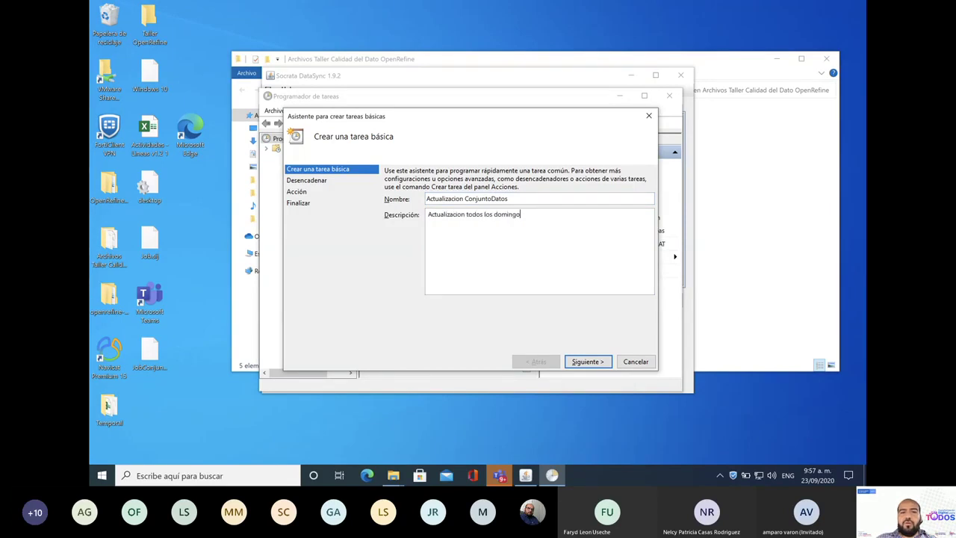
{"action": "type", "text": "s de"}
{"action": "type", "text": " el d"}
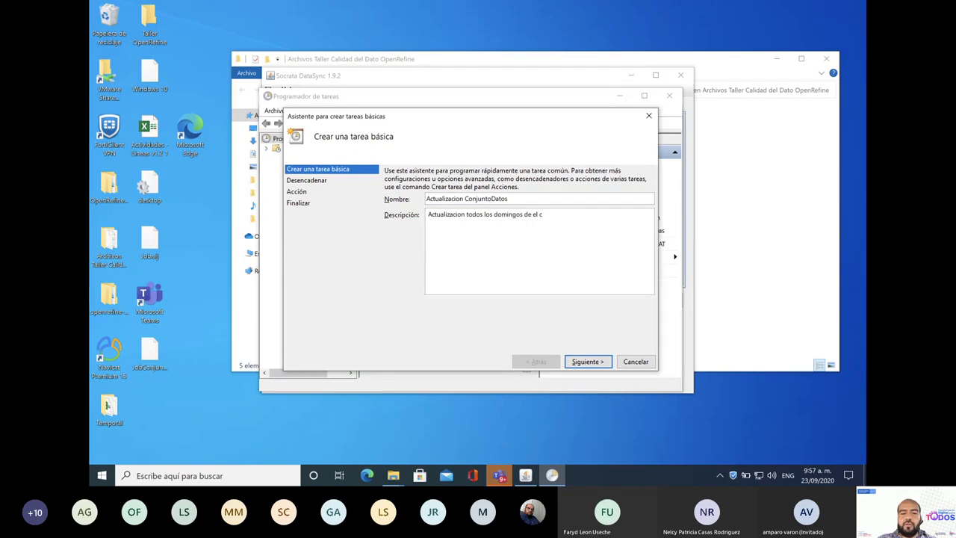
{"action": "type", "text": "oju"}
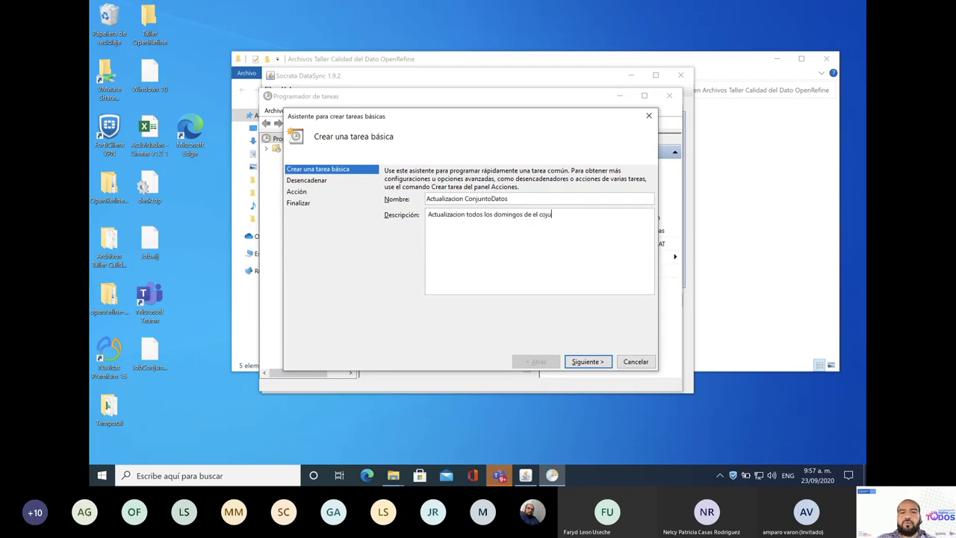
{"action": "type", "text": "nto de datos de Covid"}
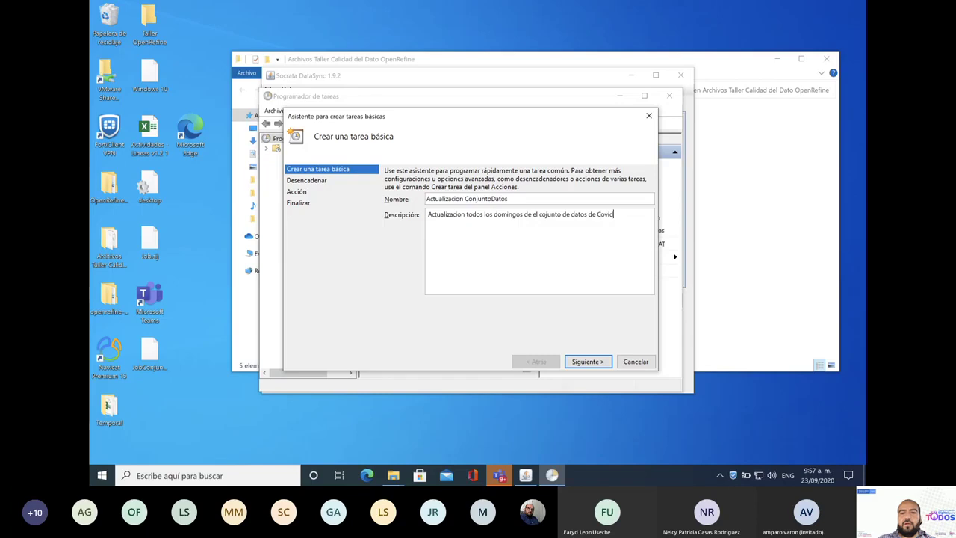
{"action": "left_click", "coordinate": [587, 363]}
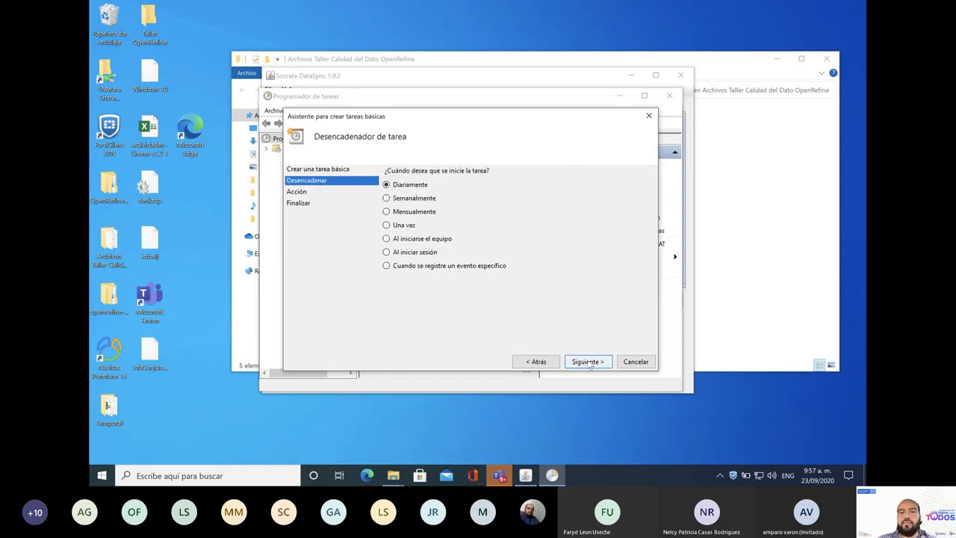
Step: Schedule the task weekly on Domingo, repeating every 12 weeks at 2:00 a.m., and keep starting a program as its action
{"action": "left_click", "coordinate": [387, 198]}
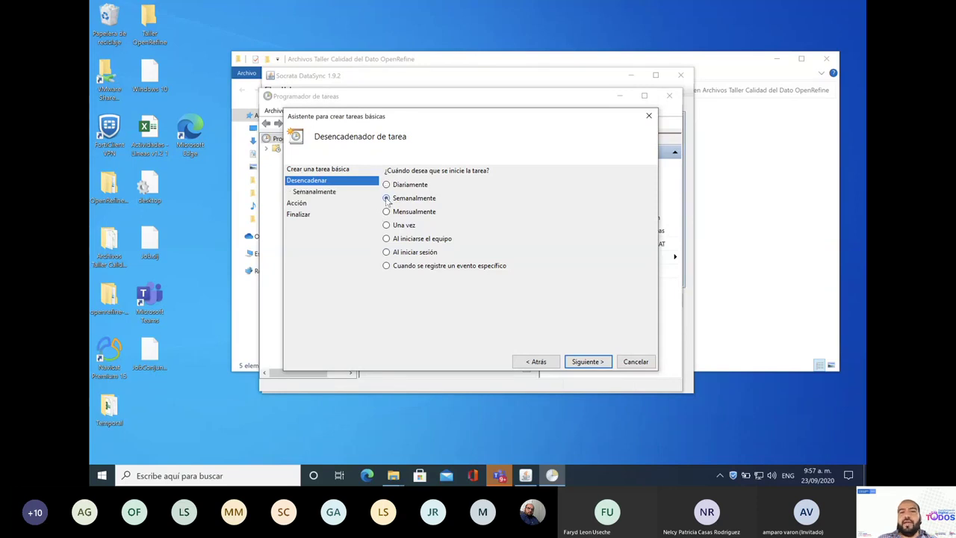
{"action": "left_click", "coordinate": [588, 361]}
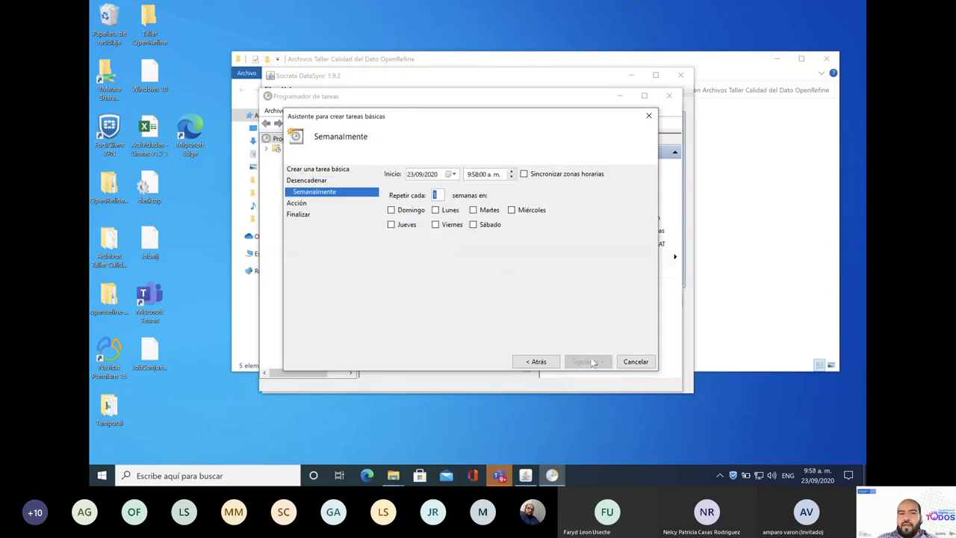
{"action": "left_click", "coordinate": [391, 210]}
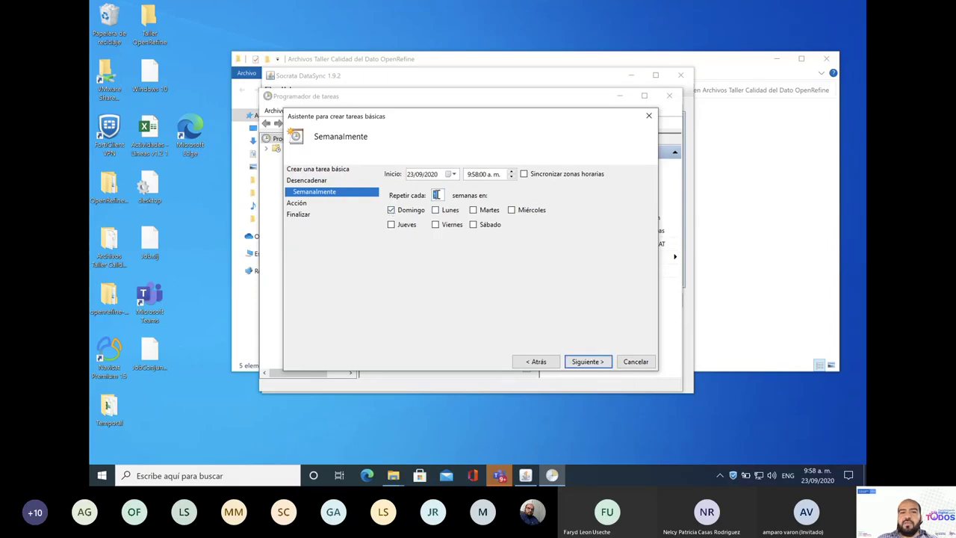
{"action": "type", "text": "2"}
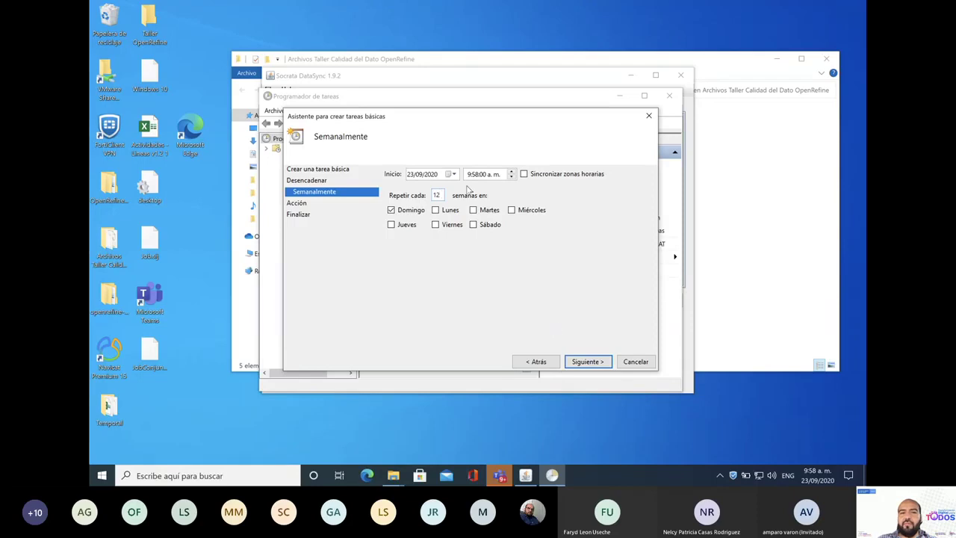
{"action": "left_click", "coordinate": [511, 172]}
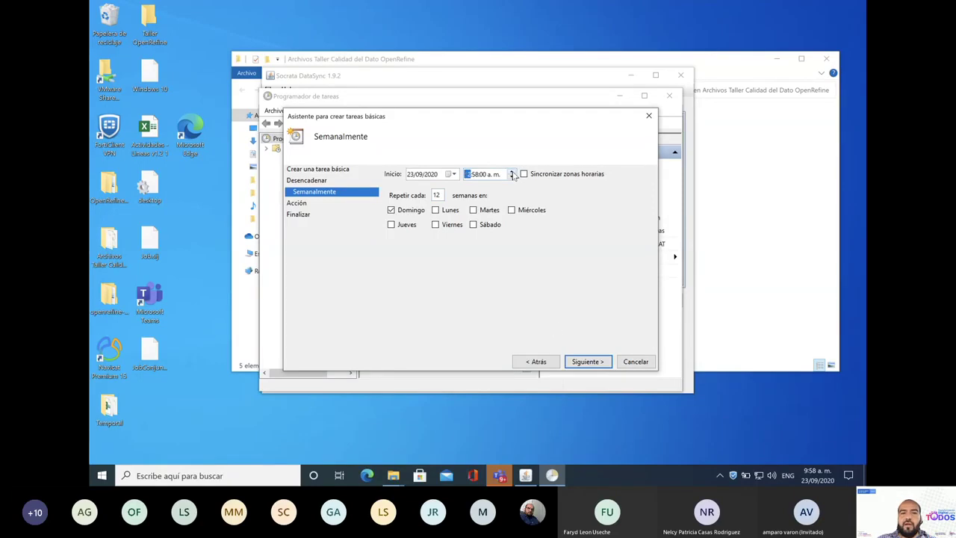
{"action": "type", "text": "2"}
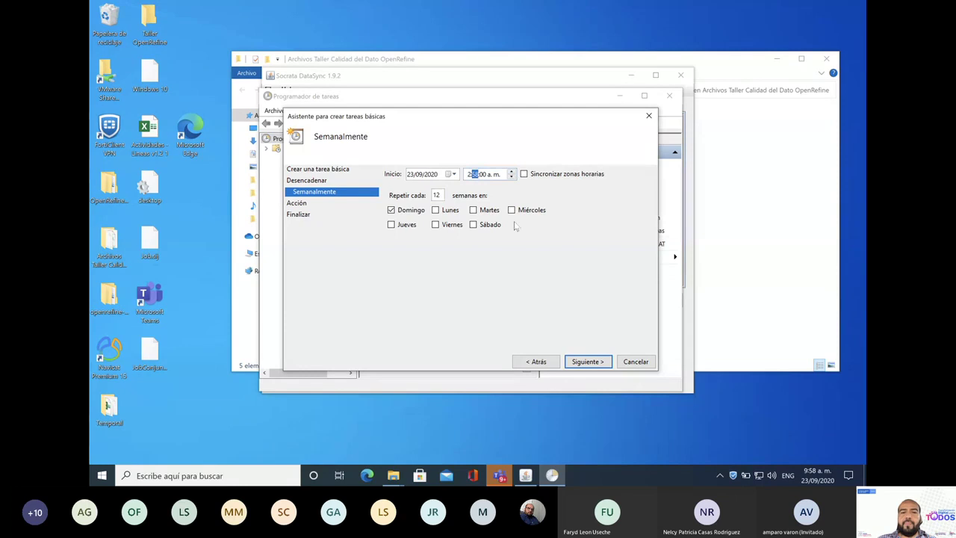
{"action": "left_click", "coordinate": [587, 361]}
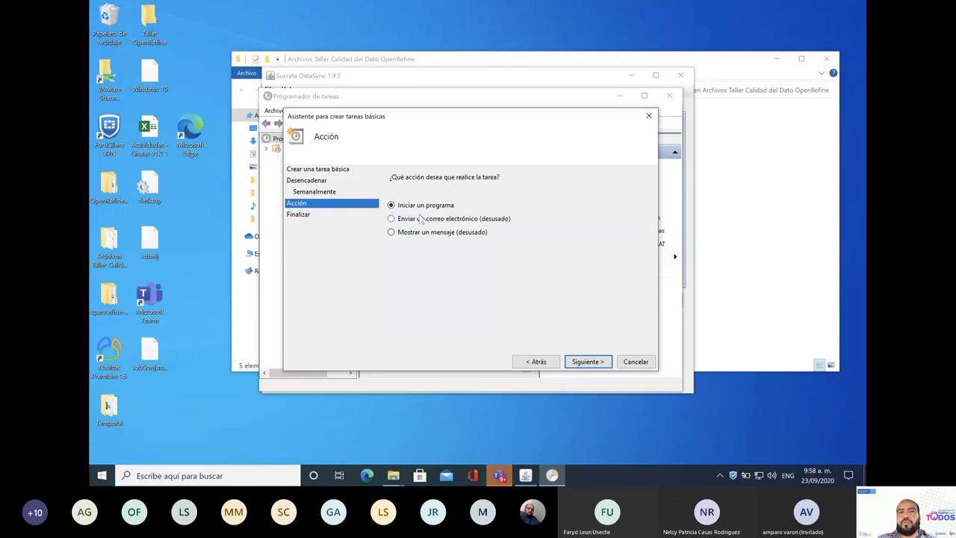
{"action": "left_click", "coordinate": [588, 362]}
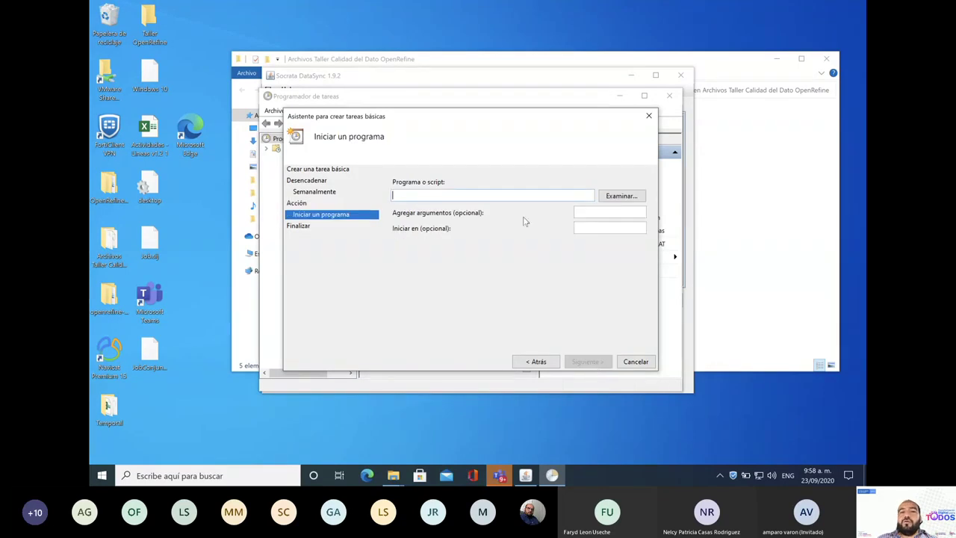
{"action": "left_click", "coordinate": [692, 334]}
{"action": "left_click", "coordinate": [624, 265]}
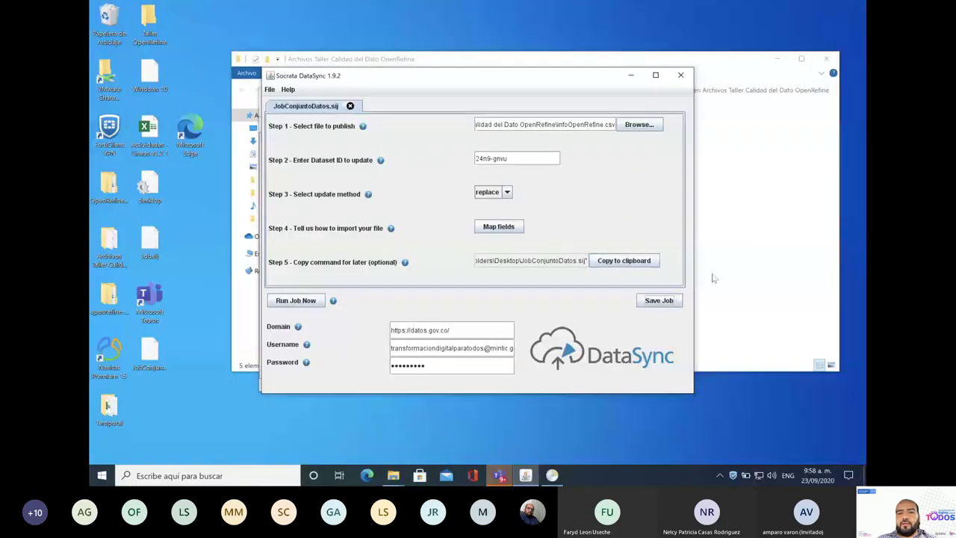
{"action": "key", "text": "alt+Tab"}
{"action": "left_click", "coordinate": [551, 475]}
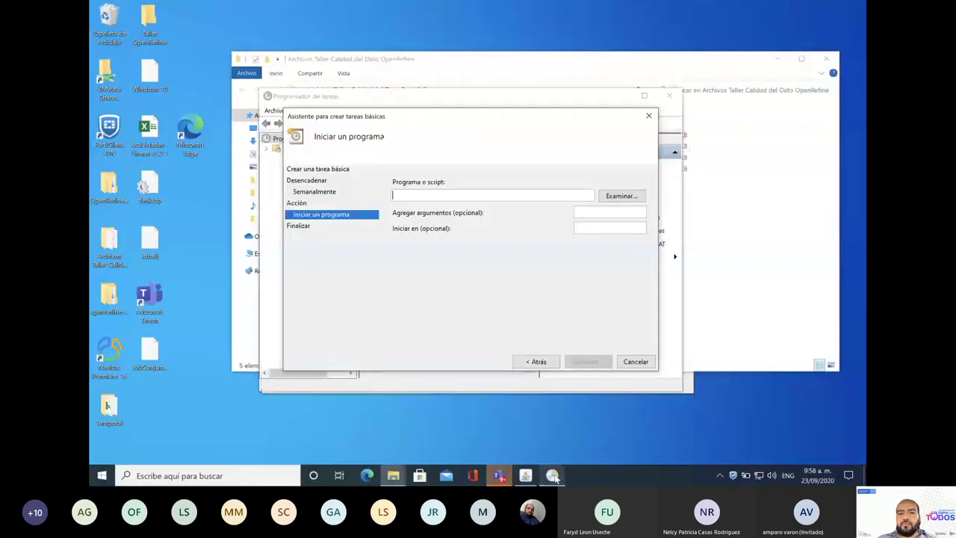
{"action": "left_click", "coordinate": [441, 196]}
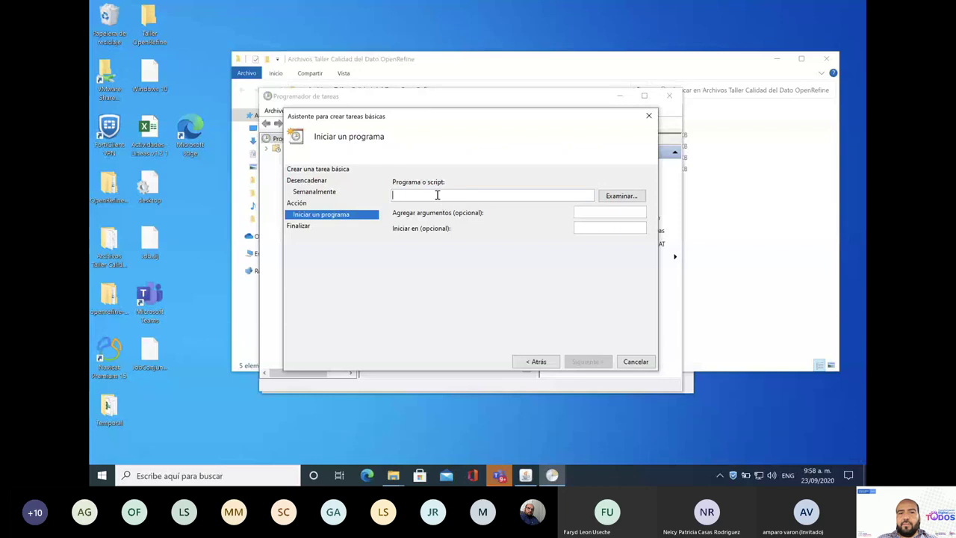
{"action": "key", "text": "ctrl+v"}
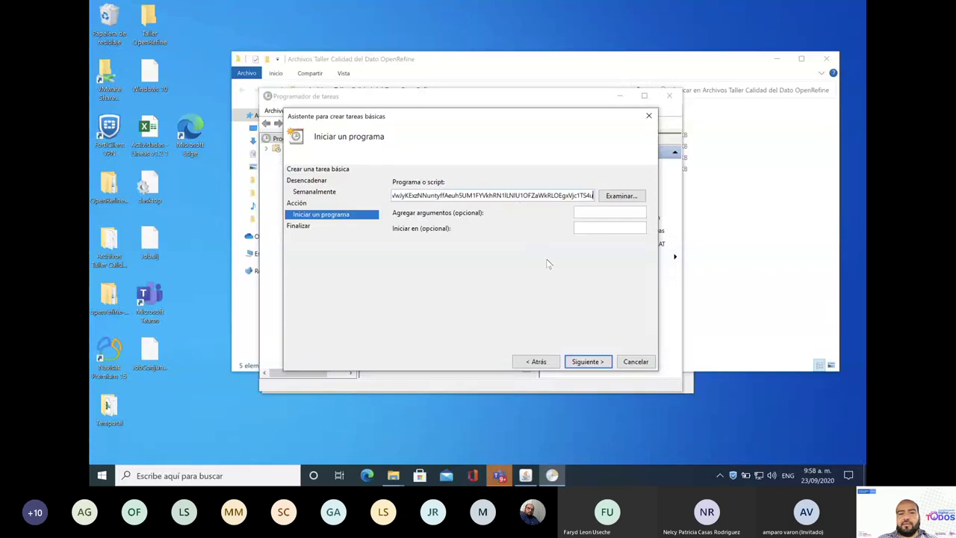
{"action": "key", "text": "ctrl+z"}
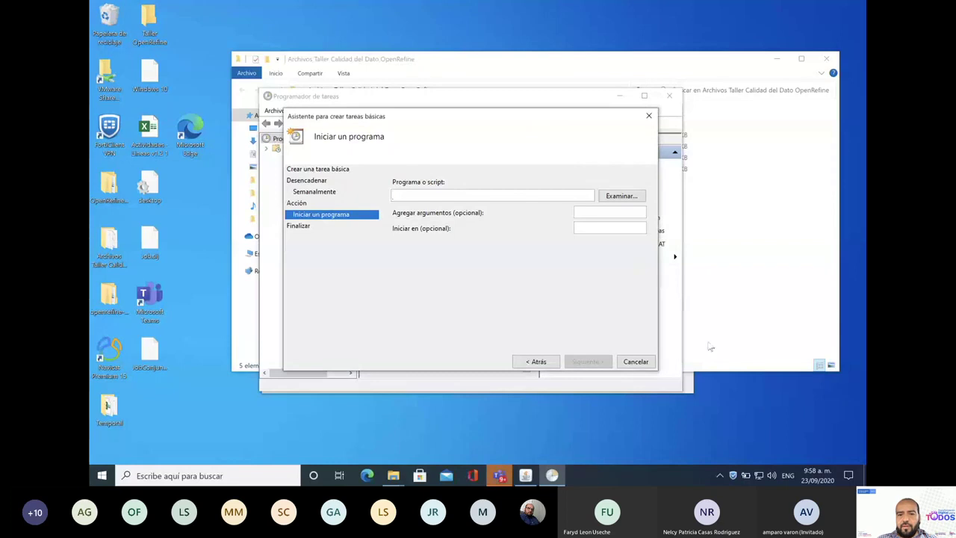
Step: Copy the JobConjuntoDatos.sij run command from DataSync and paste it as the program or script of the scheduled task
{"action": "left_click", "coordinate": [525, 475]}
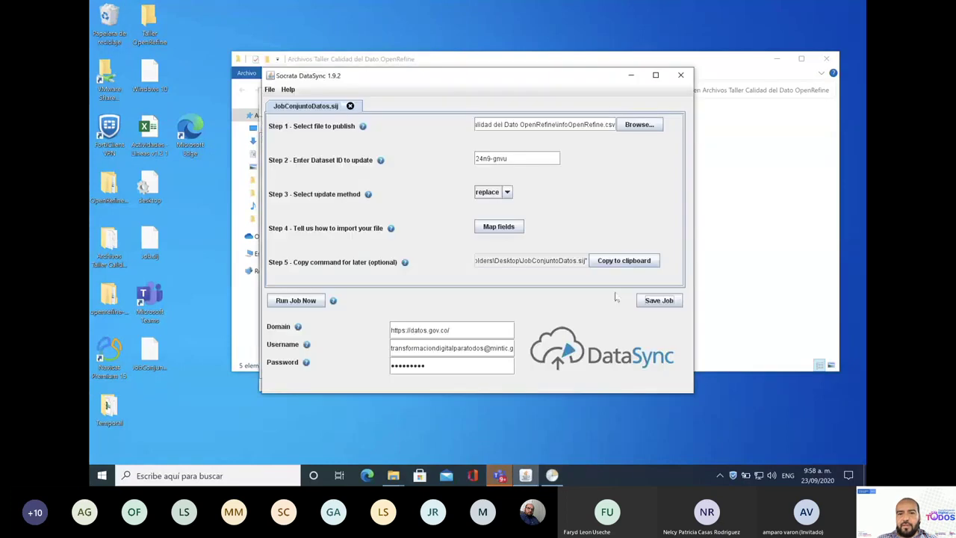
{"action": "left_click", "coordinate": [626, 260]}
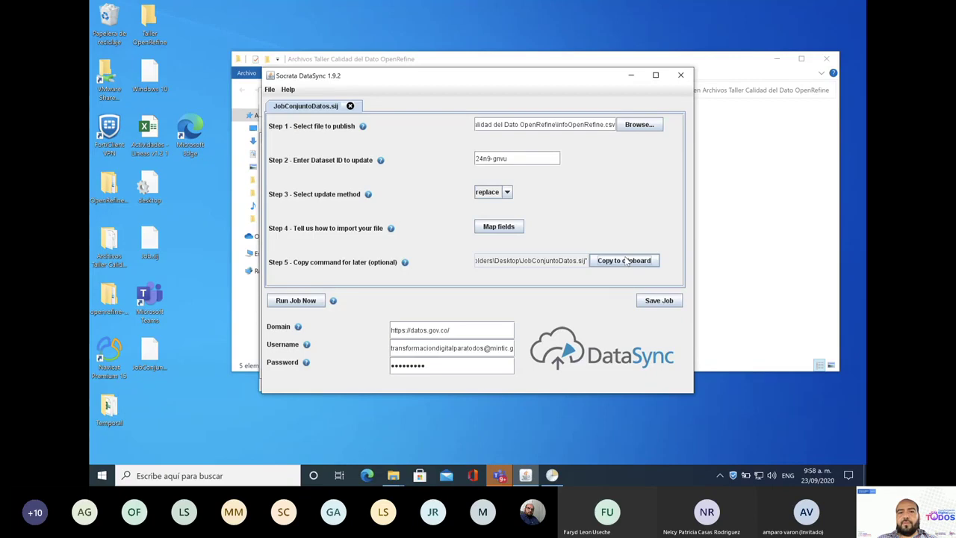
{"action": "key", "text": "alt+Tab"}
{"action": "key", "text": "ctrl+v"}
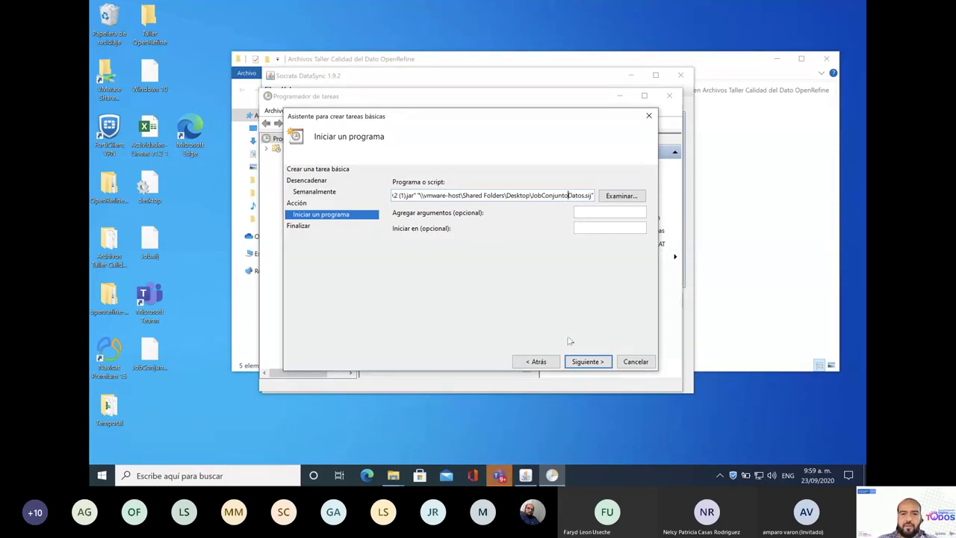
Step: Accept running java with the command's remaining text as arguments, and finish creating the basic task
{"action": "left_click", "coordinate": [581, 359]}
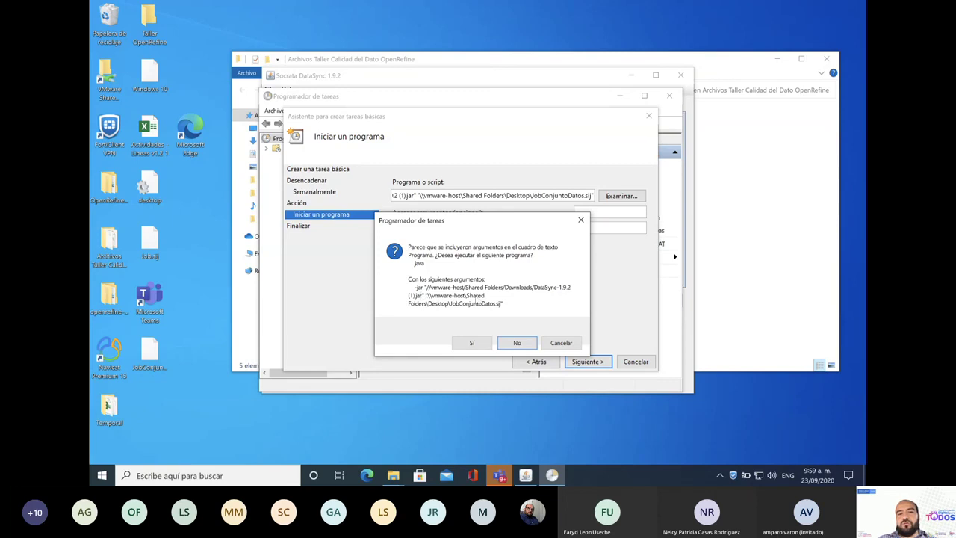
{"action": "left_click", "coordinate": [482, 345]}
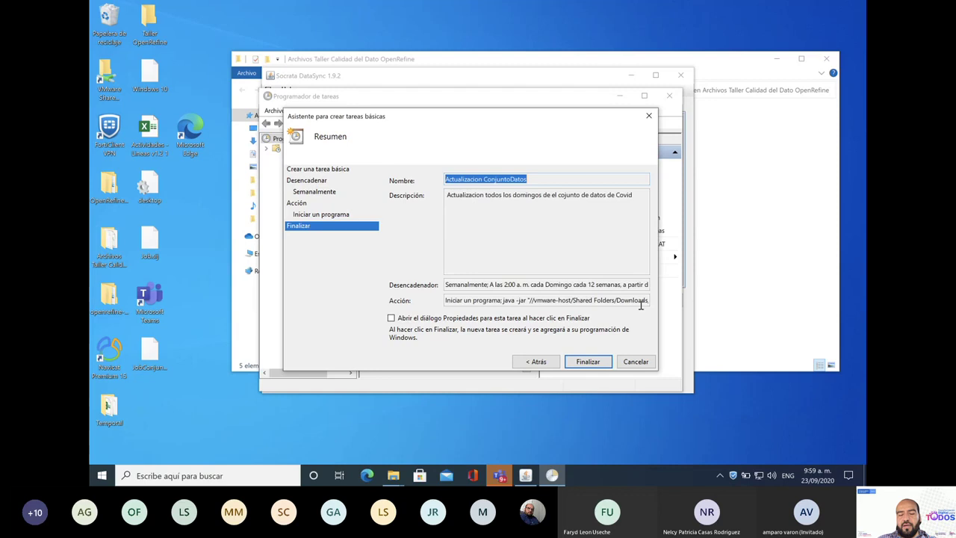
{"action": "left_click", "coordinate": [587, 362]}
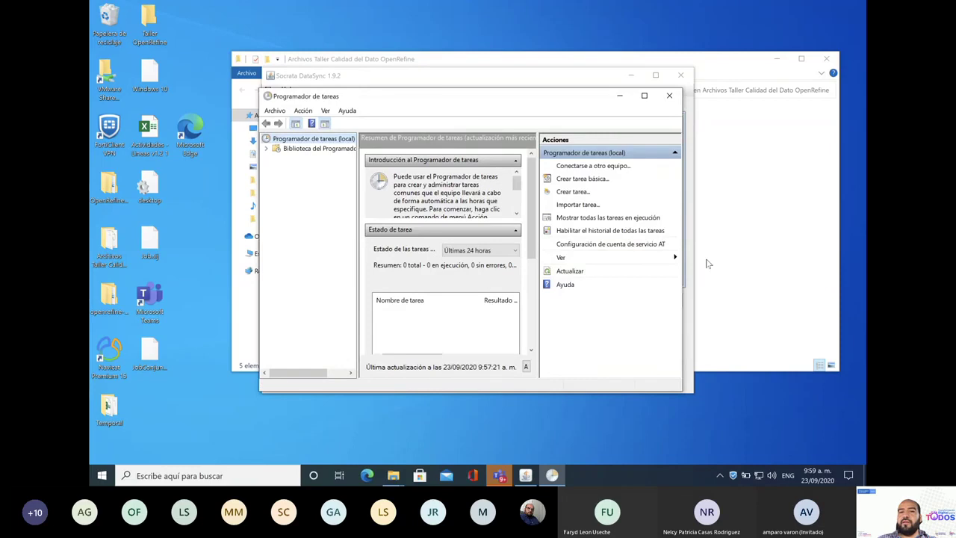
Step: Widen the Task Scheduler window and expand the task library tree
{"action": "left_click_drag", "start_coordinate": [682, 383], "coordinate": [844, 383]}
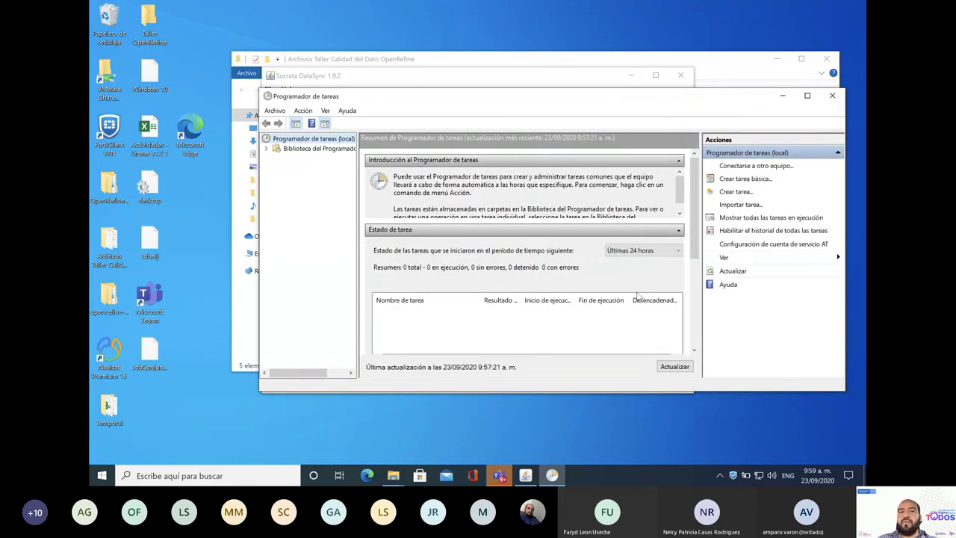
{"action": "left_click", "coordinate": [267, 149]}
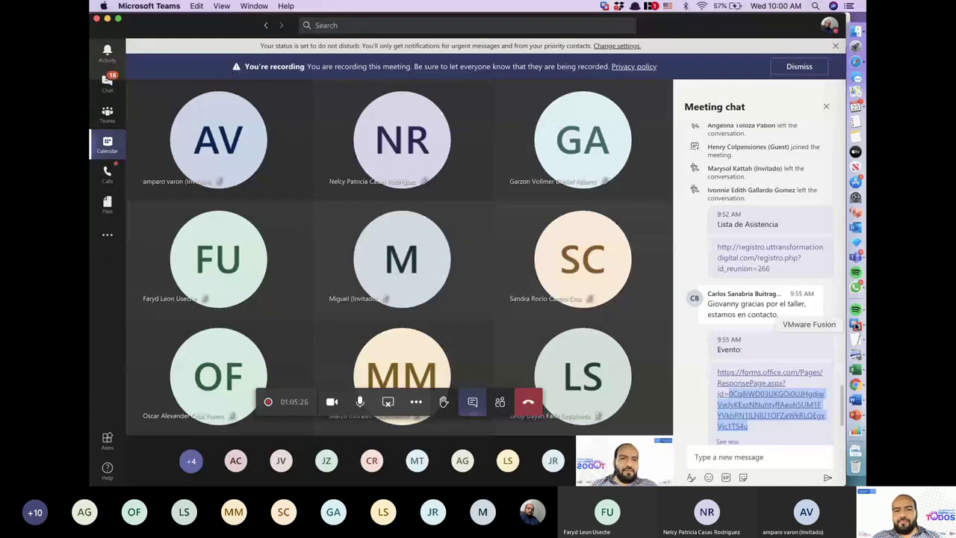
Step: Switch to the Microsoft Teams meeting, show the participant list, and look through the people currently attending
{"action": "left_click", "coordinate": [500, 401]}
{"action": "scroll", "coordinate": [747, 401], "scroll_direction": "down", "scroll_amount": 10}
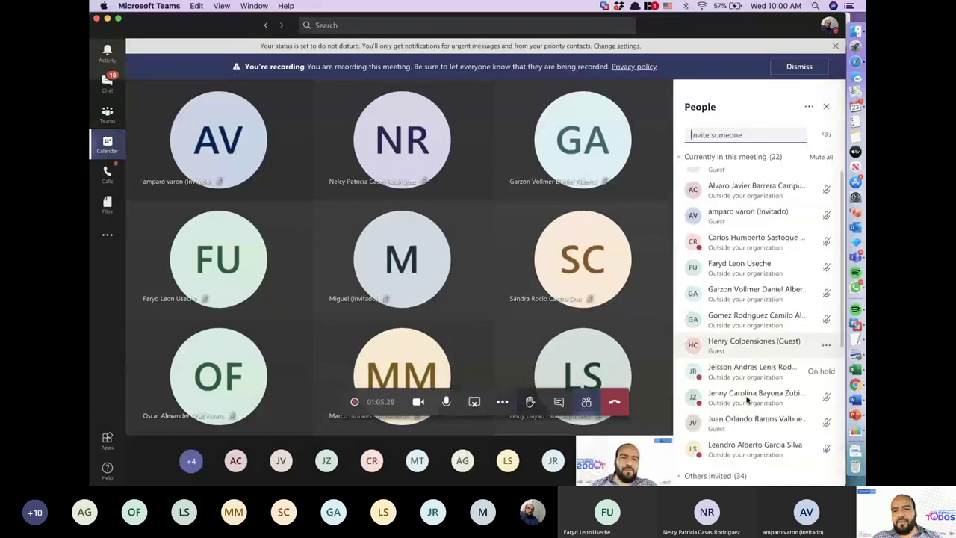
{"action": "scroll", "coordinate": [747, 401], "scroll_direction": "up", "scroll_amount": 5}
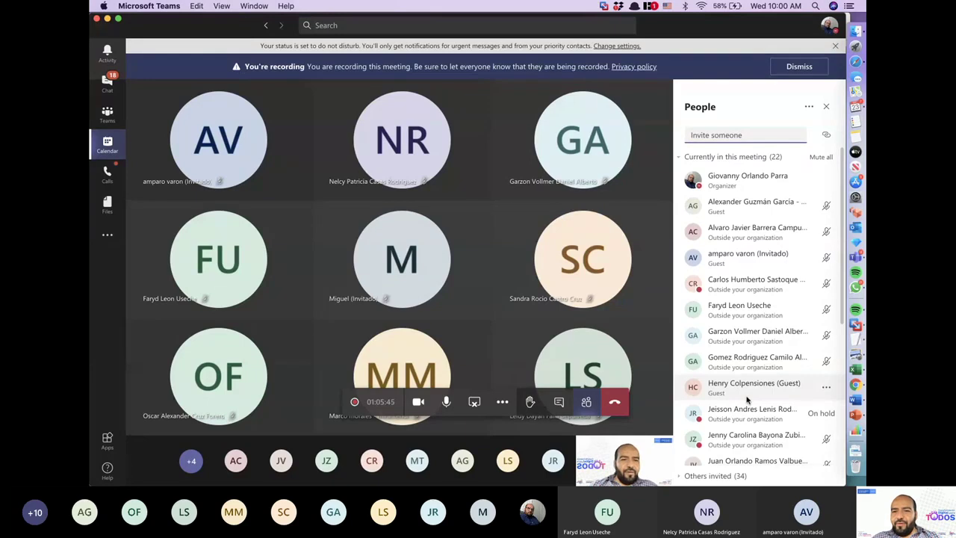
{"action": "scroll", "coordinate": [747, 400], "scroll_direction": "down", "scroll_amount": 1}
{"action": "scroll", "coordinate": [747, 401], "scroll_direction": "down", "scroll_amount": 1}
{"action": "scroll", "coordinate": [747, 400], "scroll_direction": "down", "scroll_amount": 5}
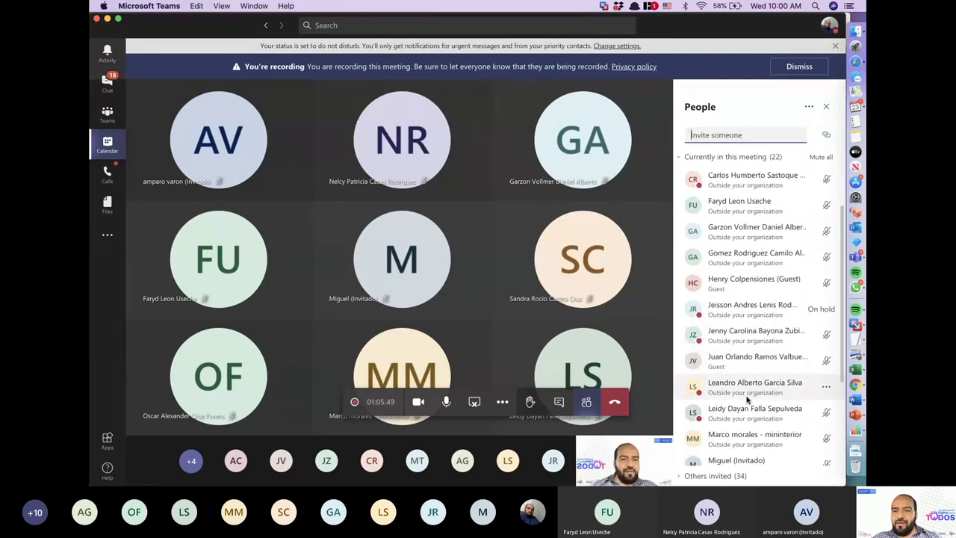
Step: Review the full list of meeting participants to its end, and go back over it from the start
{"action": "scroll", "coordinate": [747, 401], "scroll_direction": "down", "scroll_amount": 2}
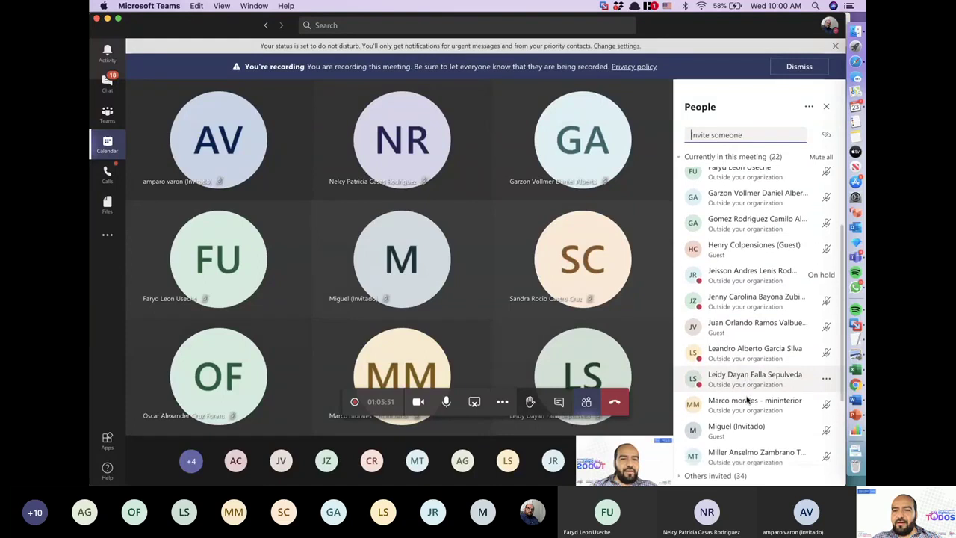
{"action": "scroll", "coordinate": [747, 400], "scroll_direction": "down", "scroll_amount": 2}
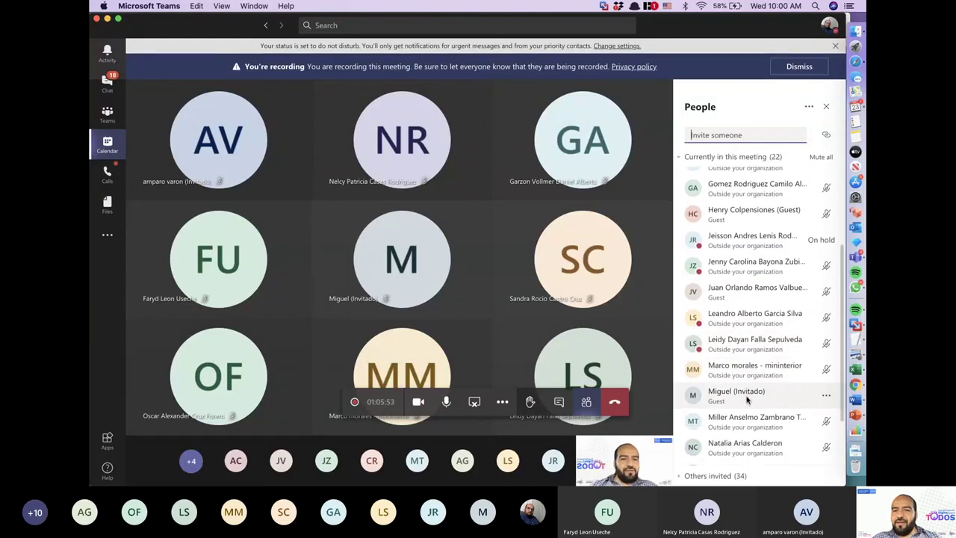
{"action": "scroll", "coordinate": [747, 401], "scroll_direction": "down", "scroll_amount": 1}
{"action": "scroll", "coordinate": [747, 401], "scroll_direction": "down", "scroll_amount": 4}
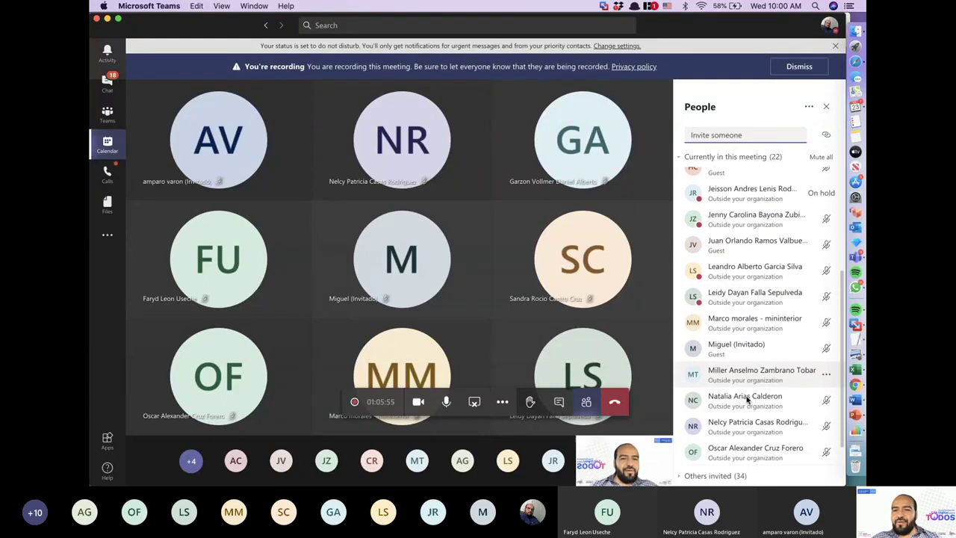
{"action": "scroll", "coordinate": [747, 400], "scroll_direction": "down", "scroll_amount": 1}
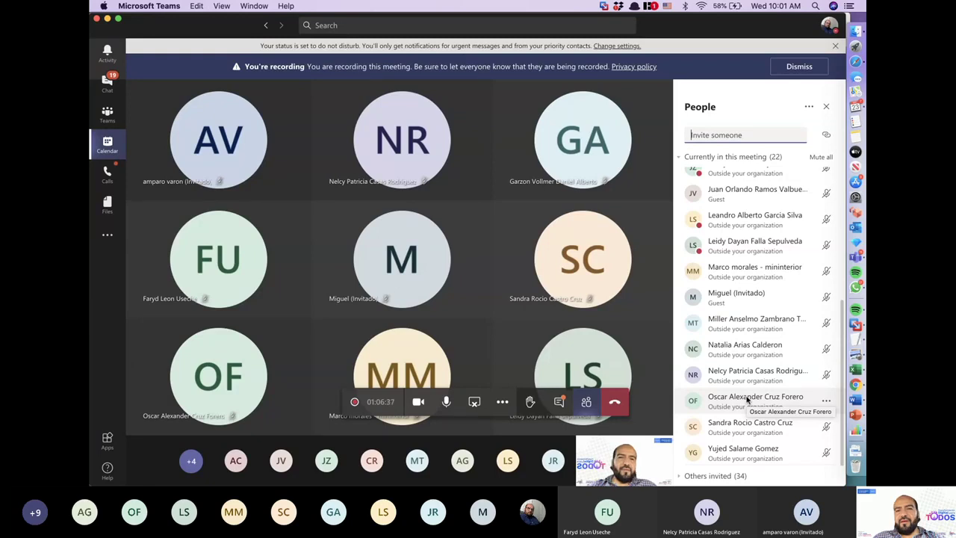
{"action": "scroll", "coordinate": [747, 395], "scroll_direction": "up", "scroll_amount": 5}
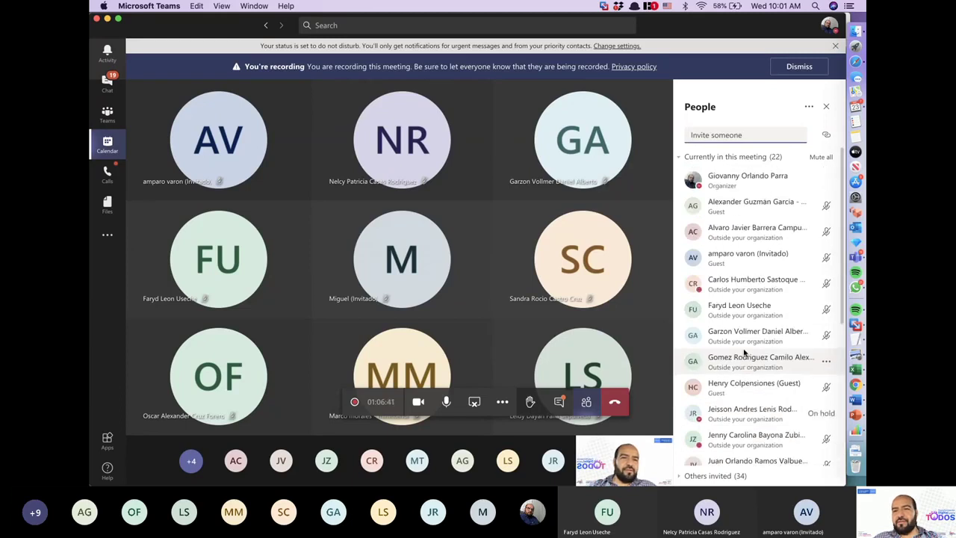
{"action": "scroll", "coordinate": [743, 353], "scroll_direction": "down", "scroll_amount": 2}
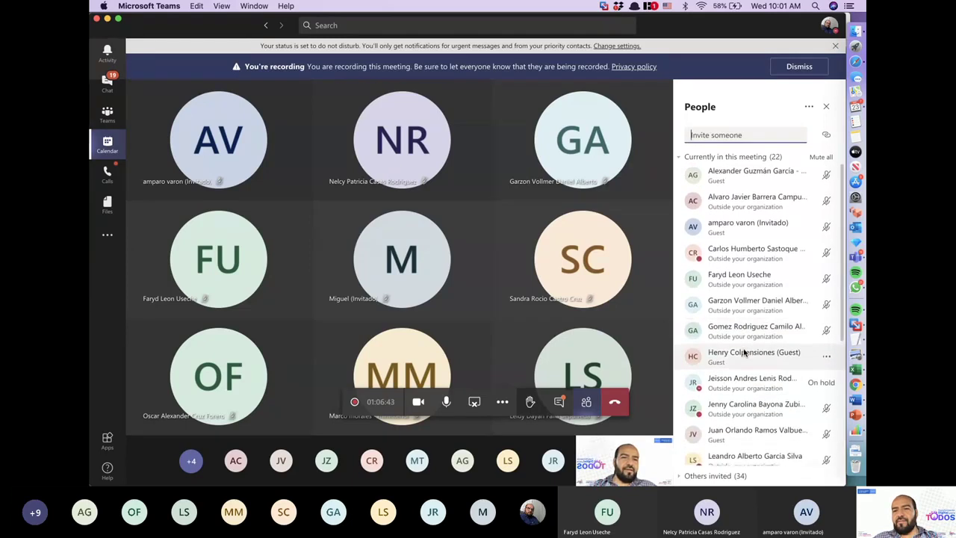
{"action": "scroll", "coordinate": [744, 352], "scroll_direction": "down", "scroll_amount": 3}
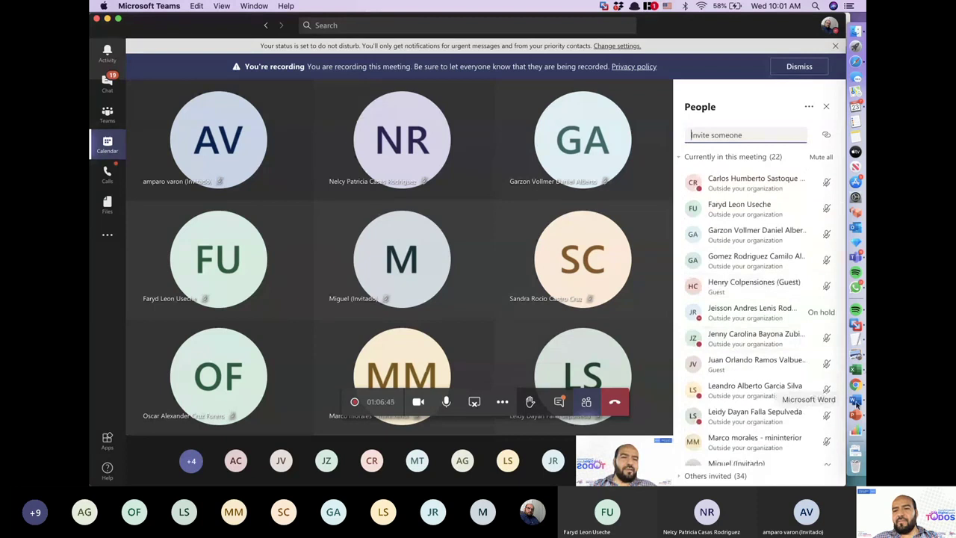
Step: Show the datos.gov.co domain in Socrata DataSync, and highlight the dataset ID 24n9-gnvu in the PoblacionCovidEPS_2020 page address in Chrome
{"action": "left_click", "coordinate": [855, 326]}
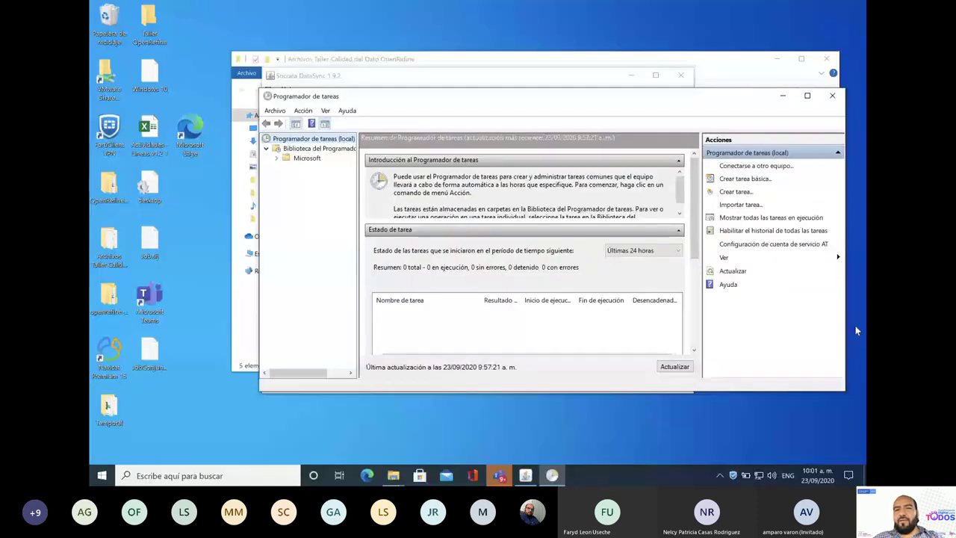
{"action": "left_click", "coordinate": [514, 82]}
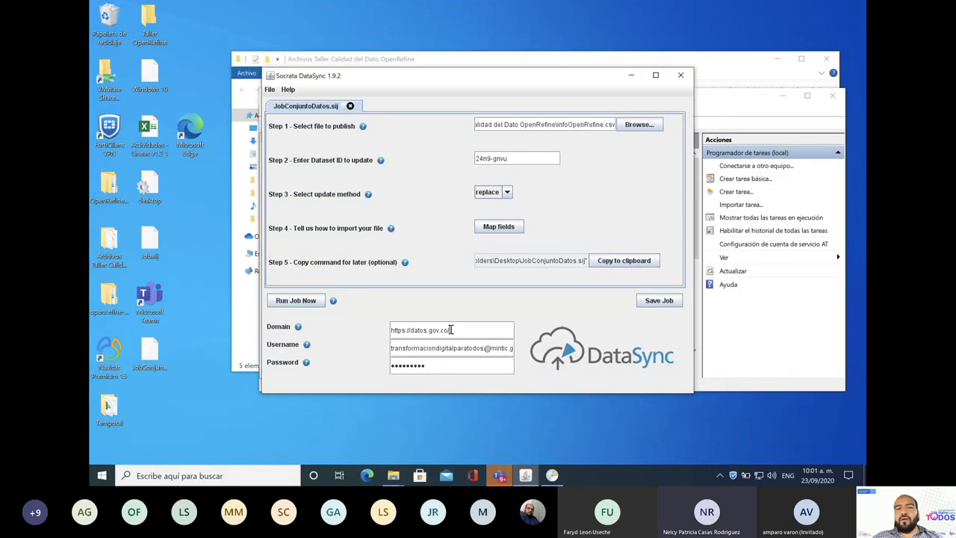
{"action": "left_click_drag", "start_coordinate": [454, 331], "coordinate": [381, 328]}
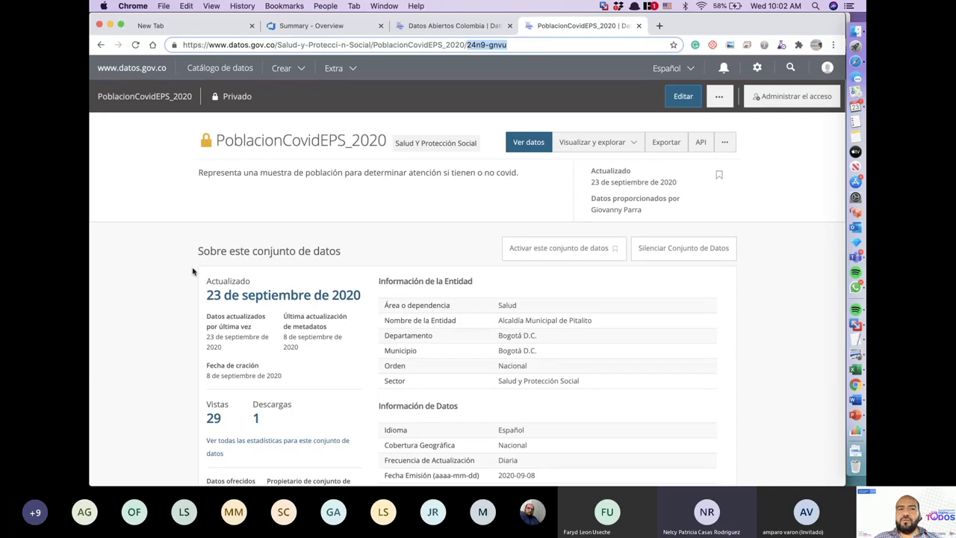
{"action": "left_click", "coordinate": [457, 47]}
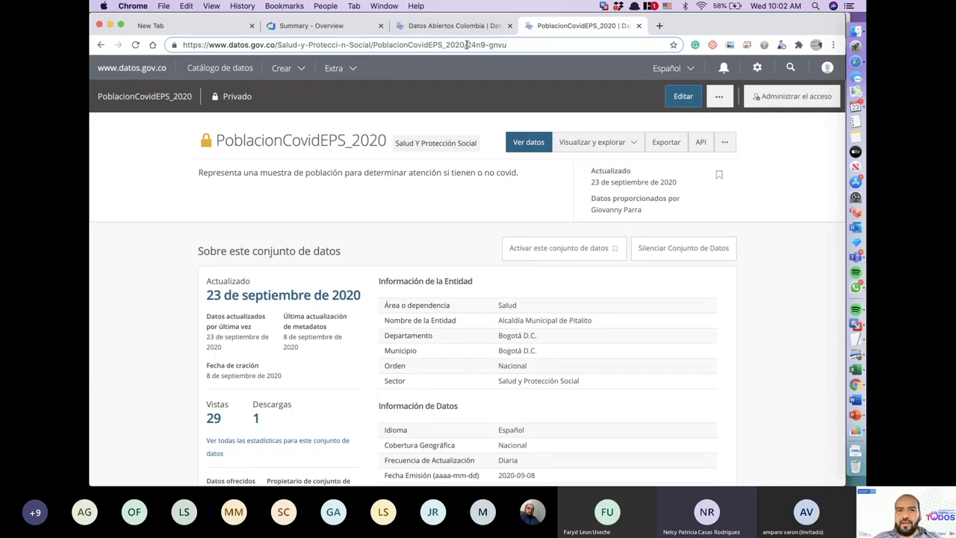
{"action": "left_click_drag", "start_coordinate": [467, 46], "coordinate": [507, 47]}
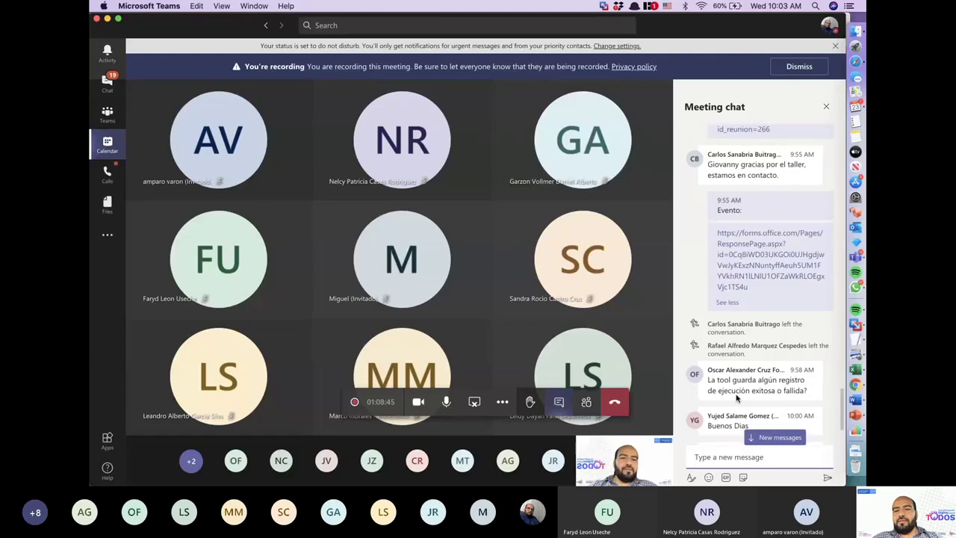
Step: Read the newest messages in the Teams meeting chat and admit the participant waiting in the lobby
{"action": "scroll", "coordinate": [704, 431], "scroll_direction": "down", "scroll_amount": 5}
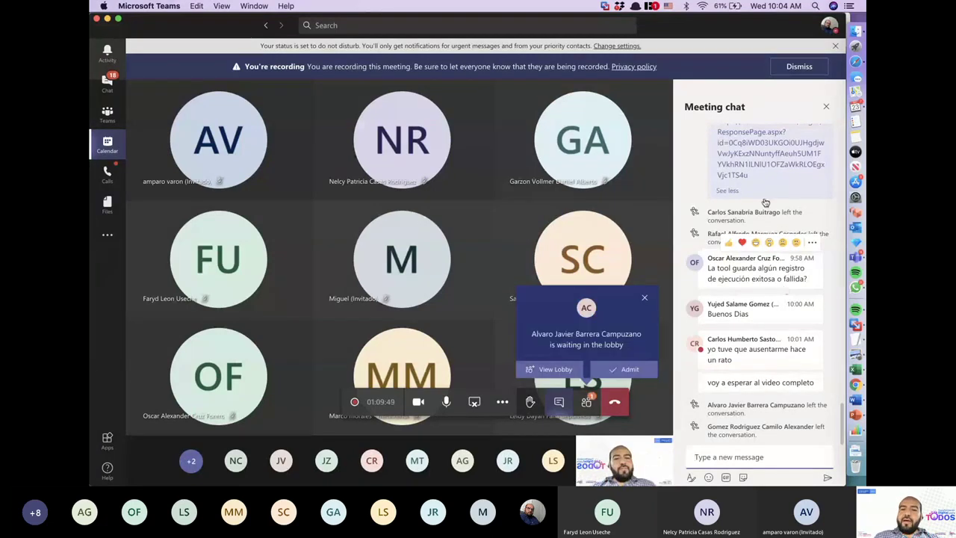
{"action": "mouse_move", "coordinate": [631, 376]}
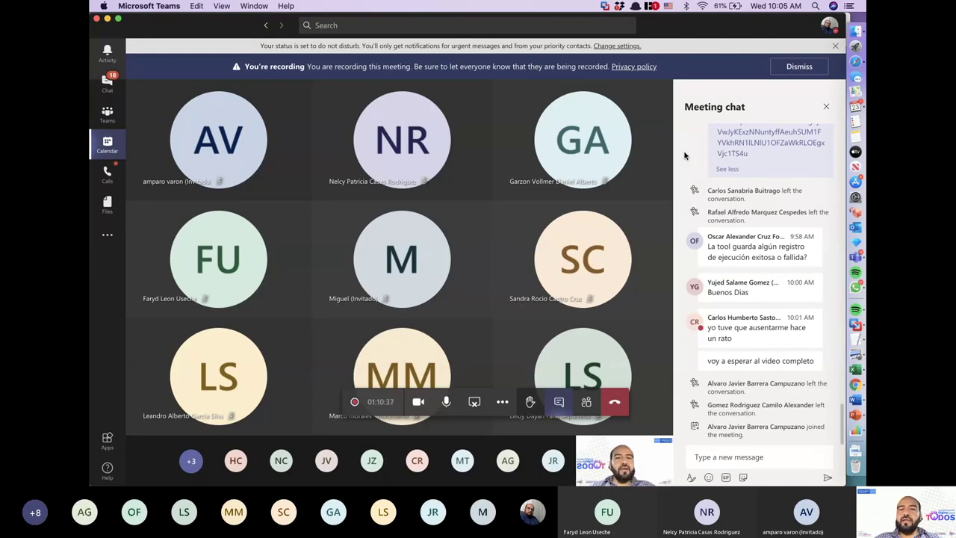
{"action": "key", "text": "ctrl+Right"}
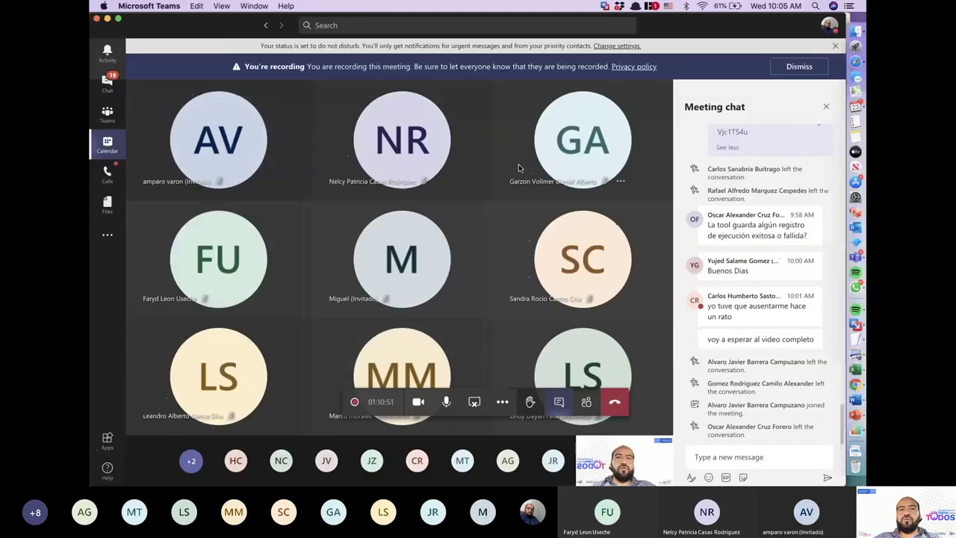
Step: Revisit the dataset page in Chrome, and review how the CSV fields map to the dataset fields in DataSync
{"action": "left_click", "coordinate": [857, 385]}
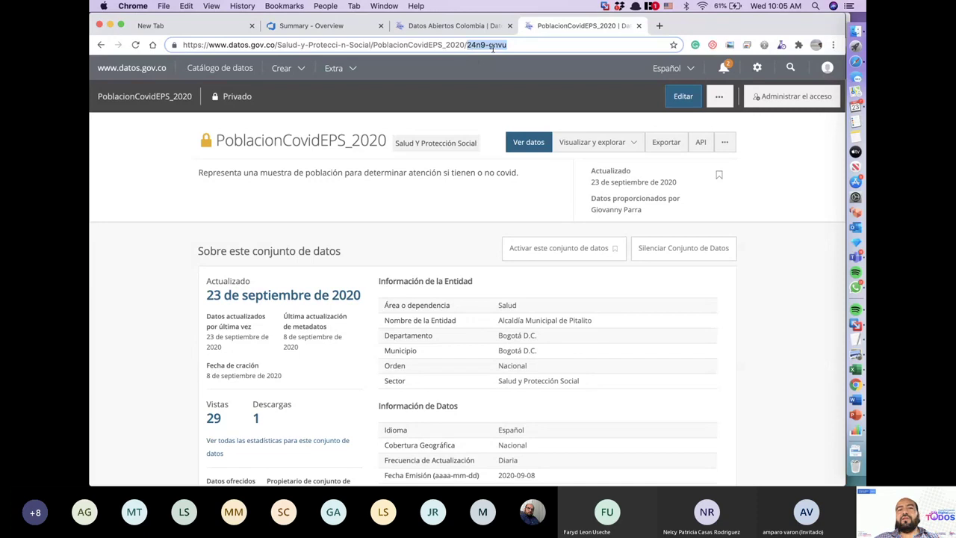
{"action": "key", "text": "super+Tab"}
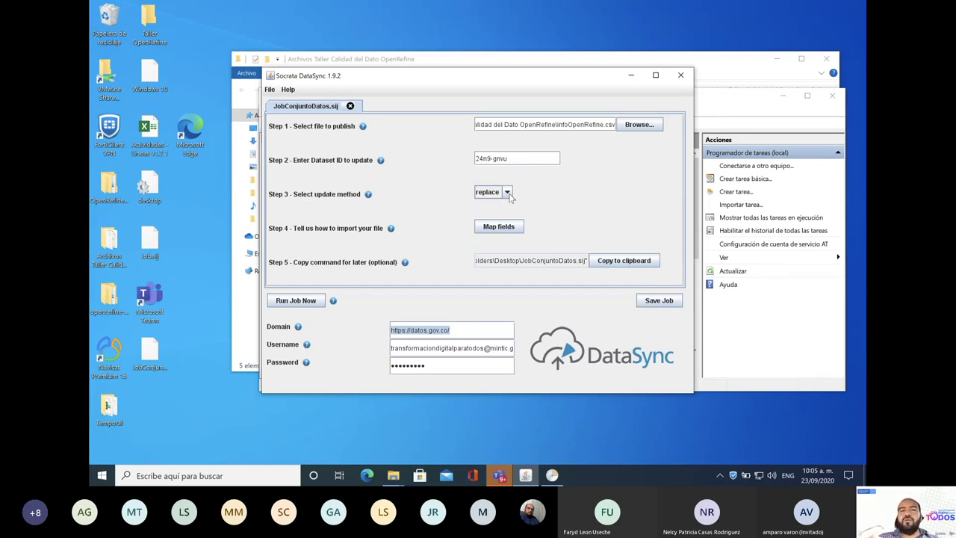
{"action": "left_click", "coordinate": [498, 229]}
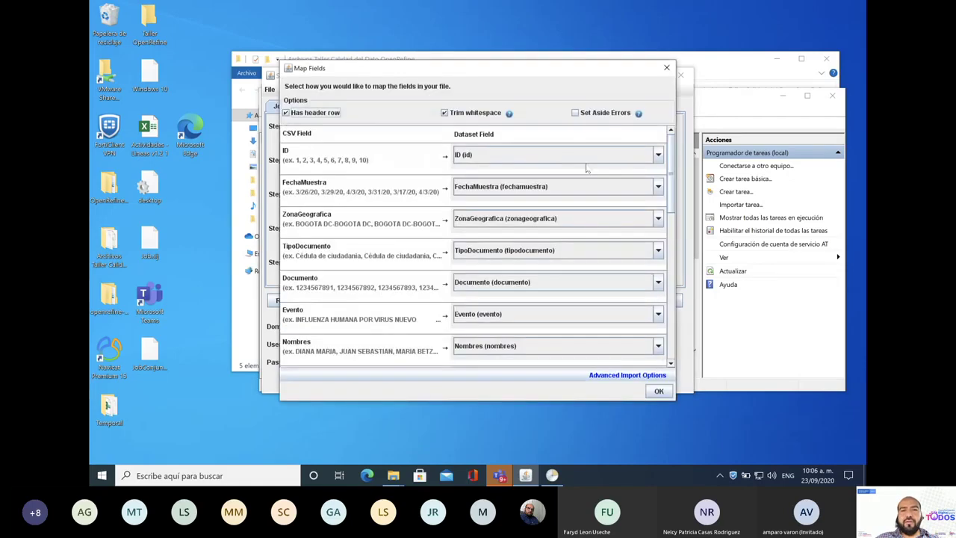
{"action": "left_click", "coordinate": [658, 154]}
{"action": "left_click", "coordinate": [658, 155]}
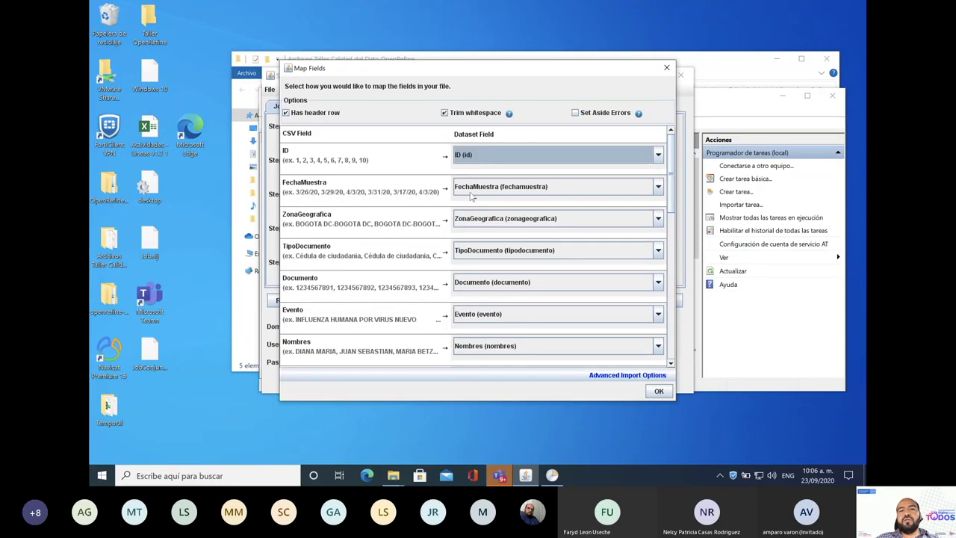
{"action": "scroll", "coordinate": [393, 348], "scroll_direction": "down", "scroll_amount": 3}
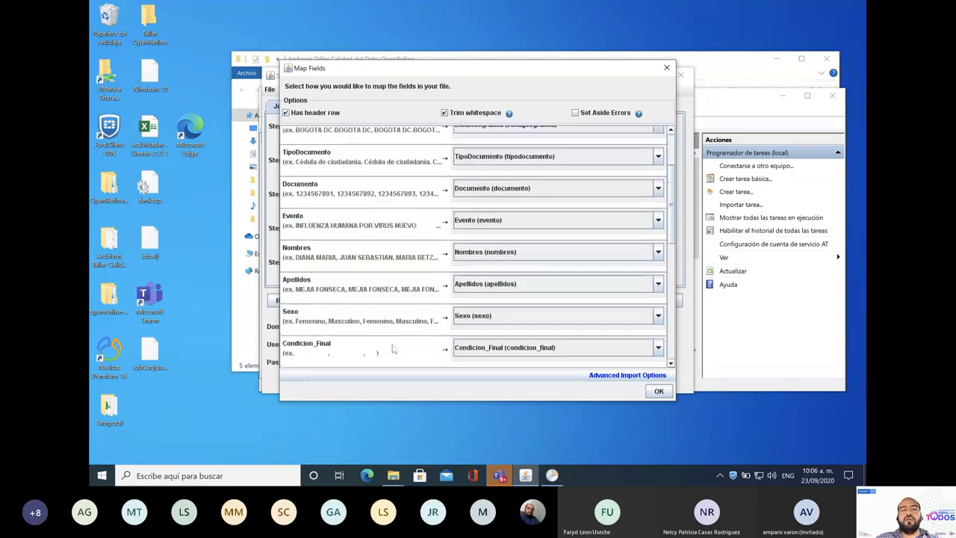
{"action": "scroll", "coordinate": [393, 348], "scroll_direction": "down", "scroll_amount": 1}
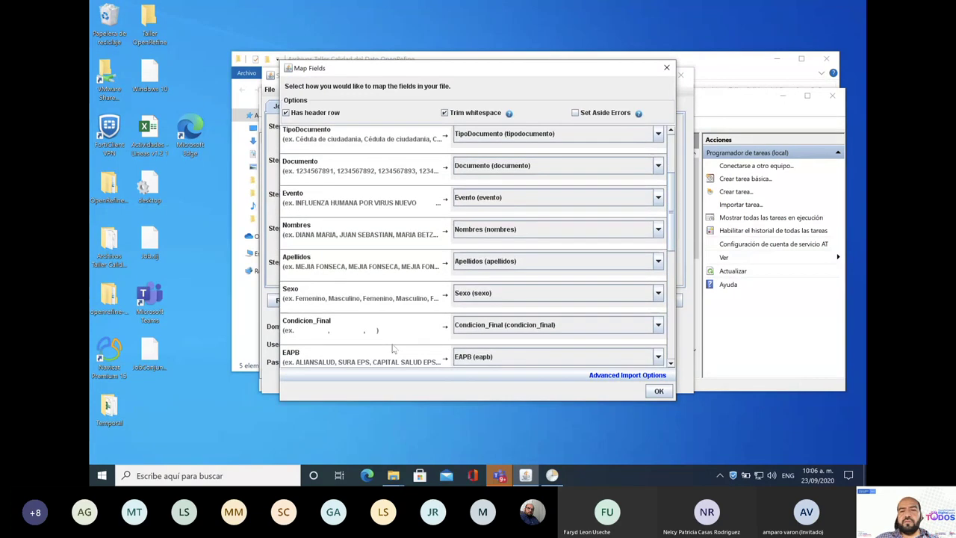
{"action": "key", "text": "Return"}
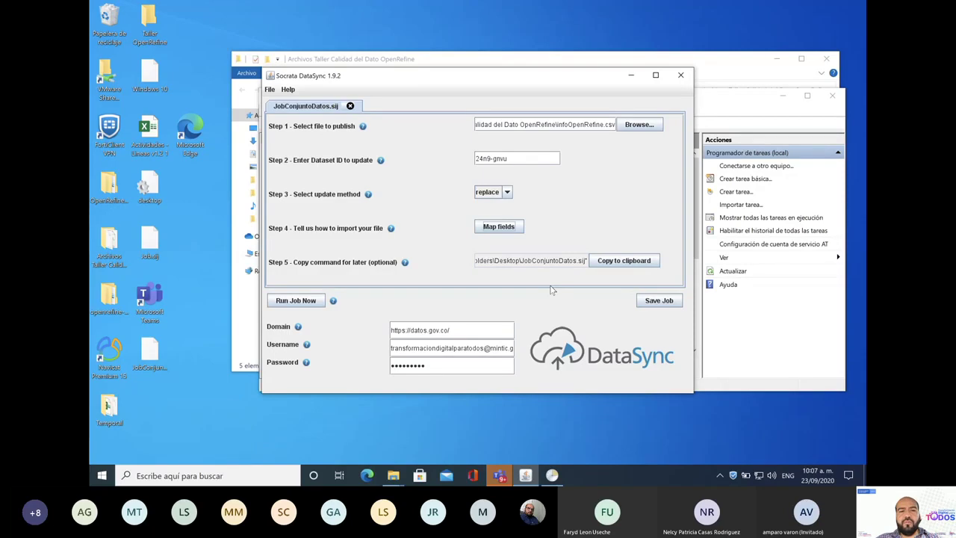
Step: Run the JobConjuntoDatos.sij job in DataSync to replace dataset 24n9-gnvu with infoOpenRefine.csv
{"action": "left_click", "coordinate": [314, 304]}
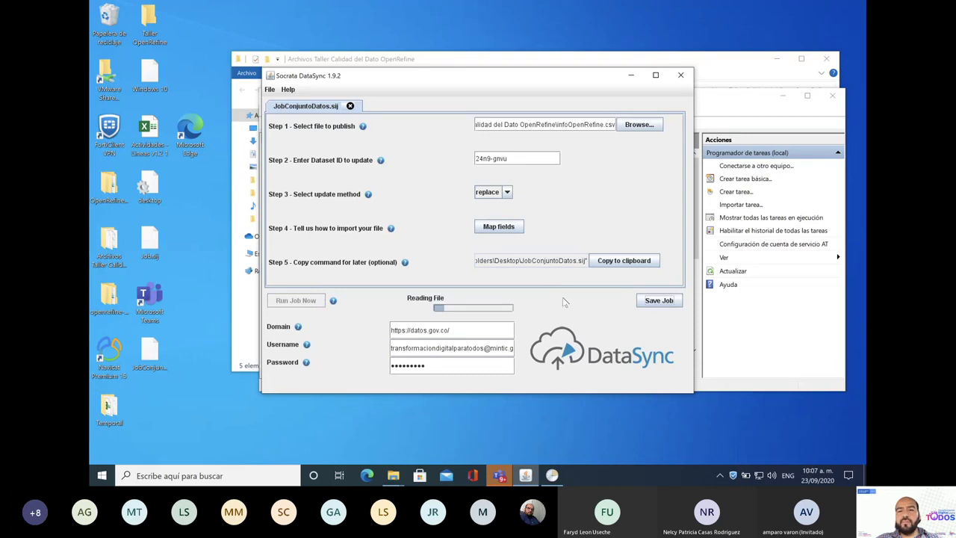
{"action": "key", "text": "super+Tab"}
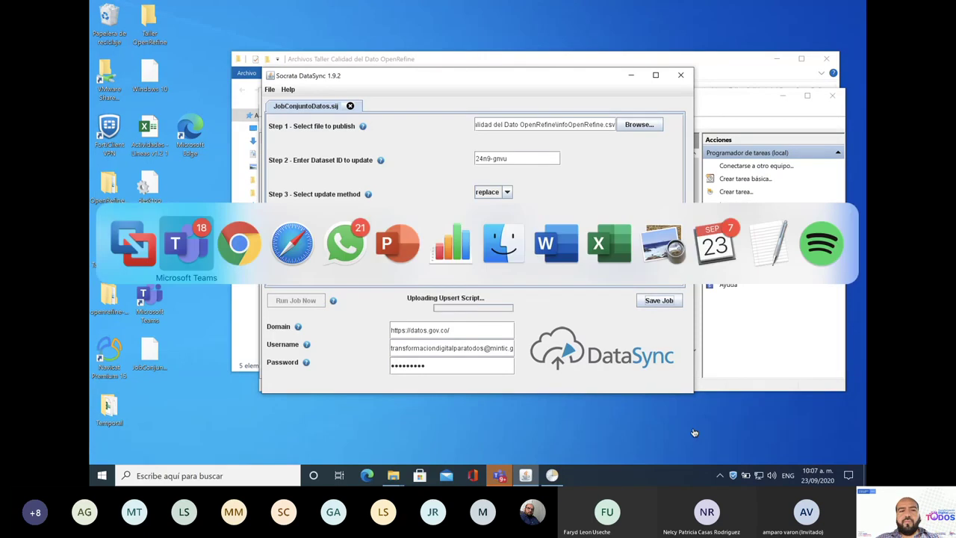
{"action": "key", "text": "super+Tab"}
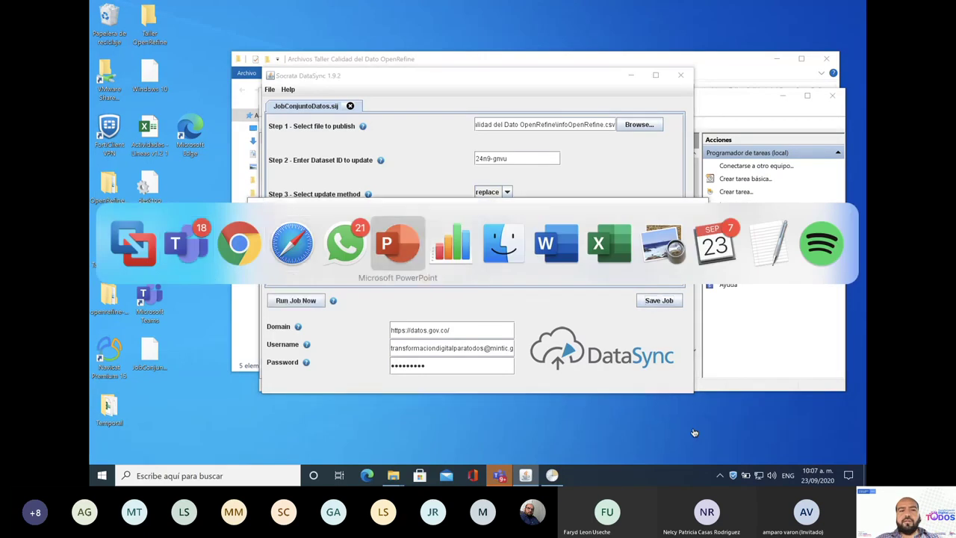
{"action": "key", "text": "super+Tab"}
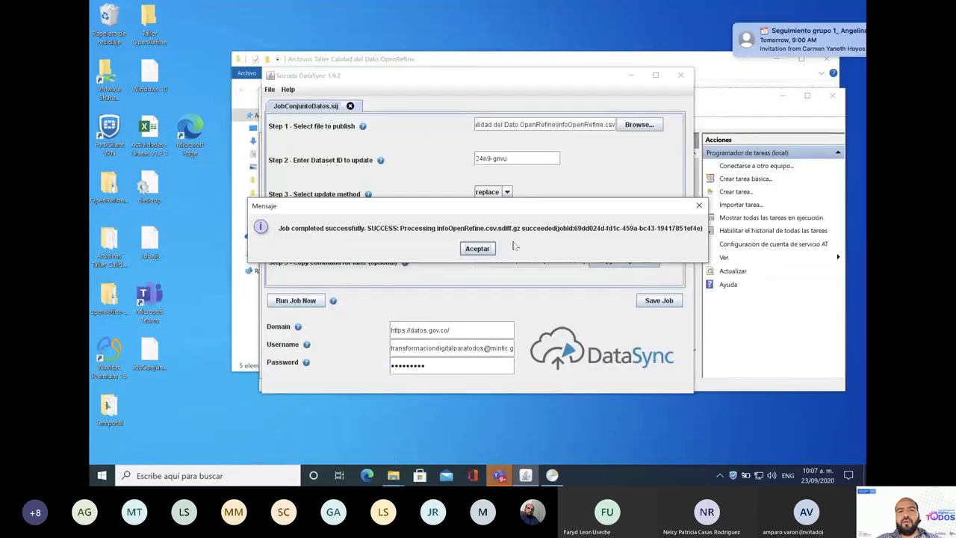
Step: Switch to the PowerPoint workshop presentation and show slide 26 with the address for sending exercise results
{"action": "key", "text": "super+Tab"}
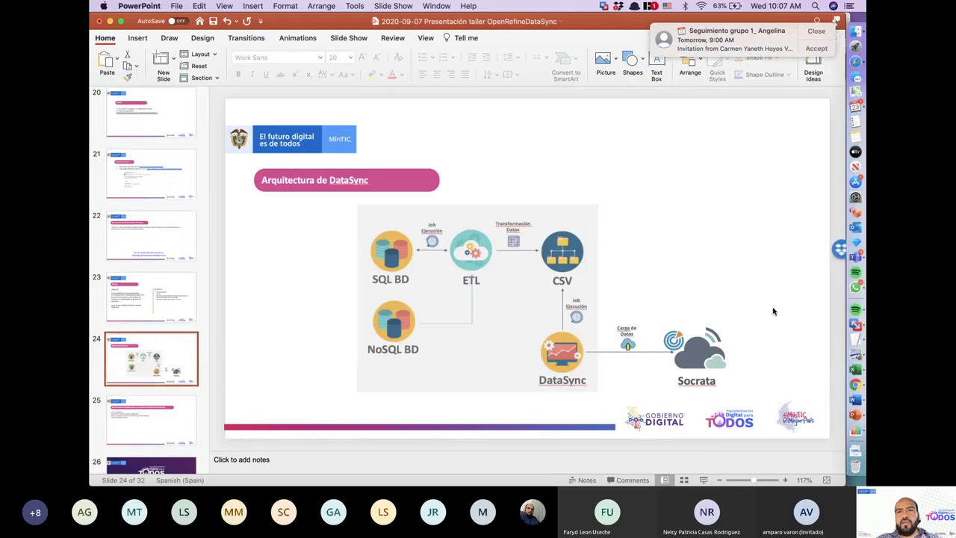
{"action": "scroll", "coordinate": [154, 444], "scroll_direction": "down", "scroll_amount": 2}
{"action": "left_click", "coordinate": [154, 439]}
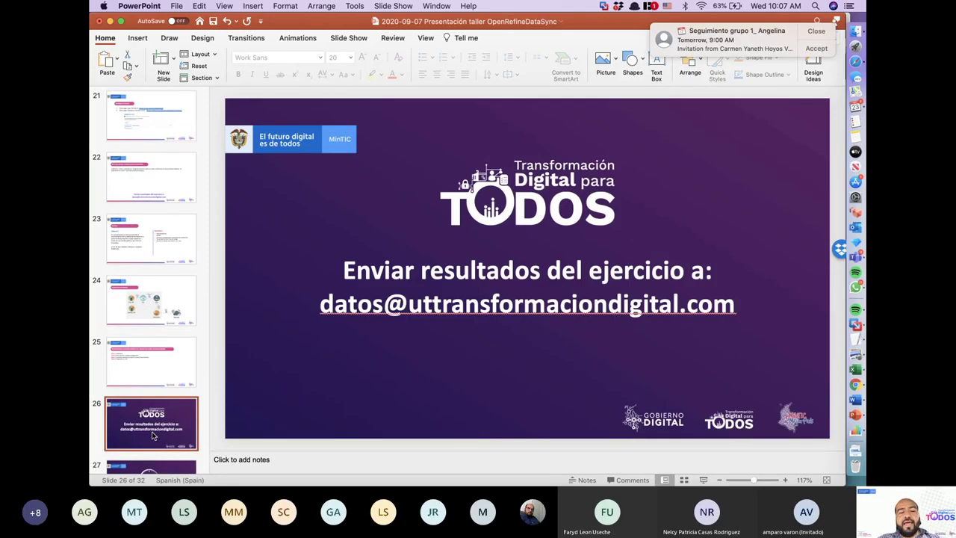
Step: Check the job result in DataSync, and switch back to the Teams meeting chat
{"action": "key", "text": "ctrl+Right"}
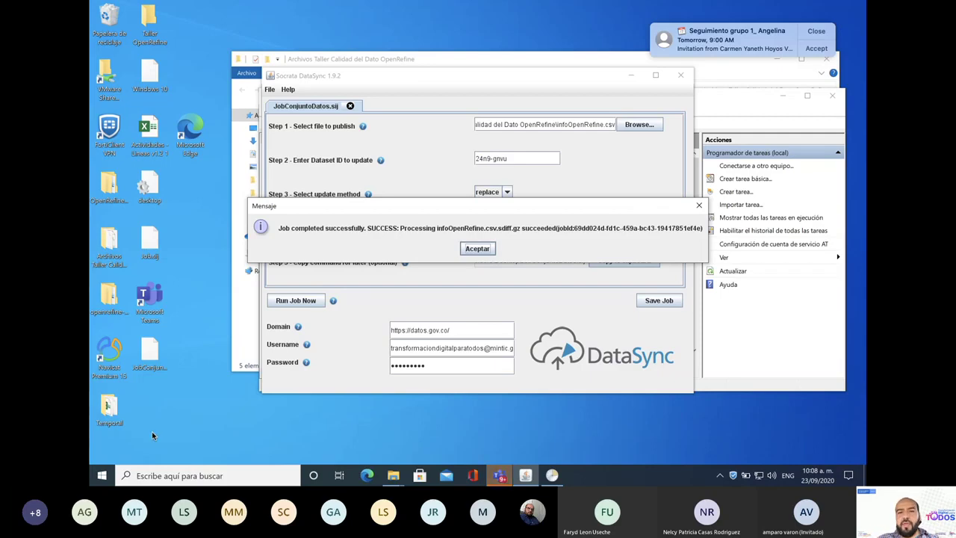
{"action": "key", "text": "super+Tab"}
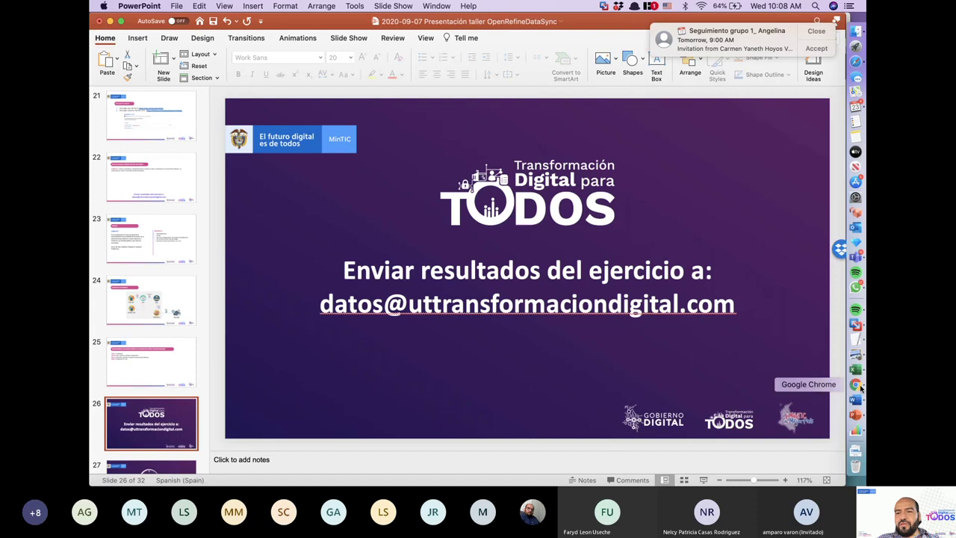
{"action": "left_click", "coordinate": [856, 256]}
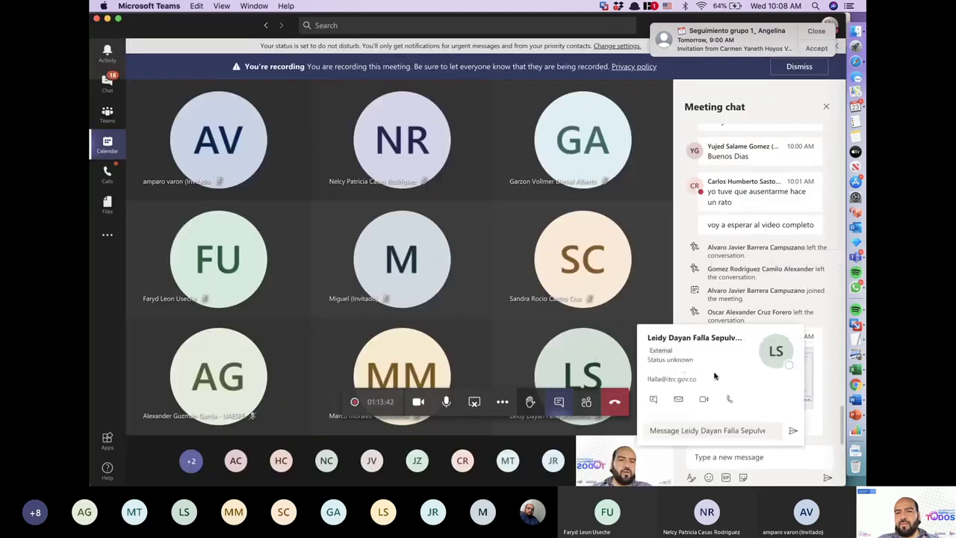